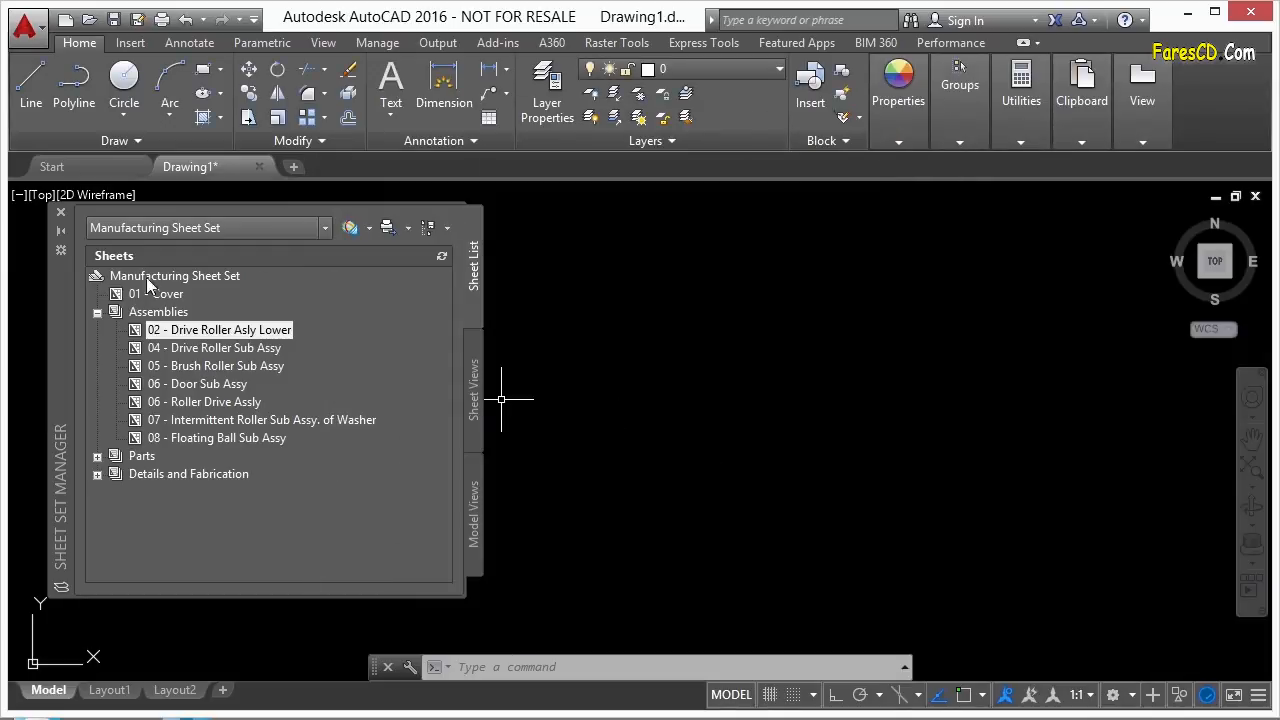
Start a new sheet set based on the New Sheet Set example.
drag(56, 316, 106, 320)
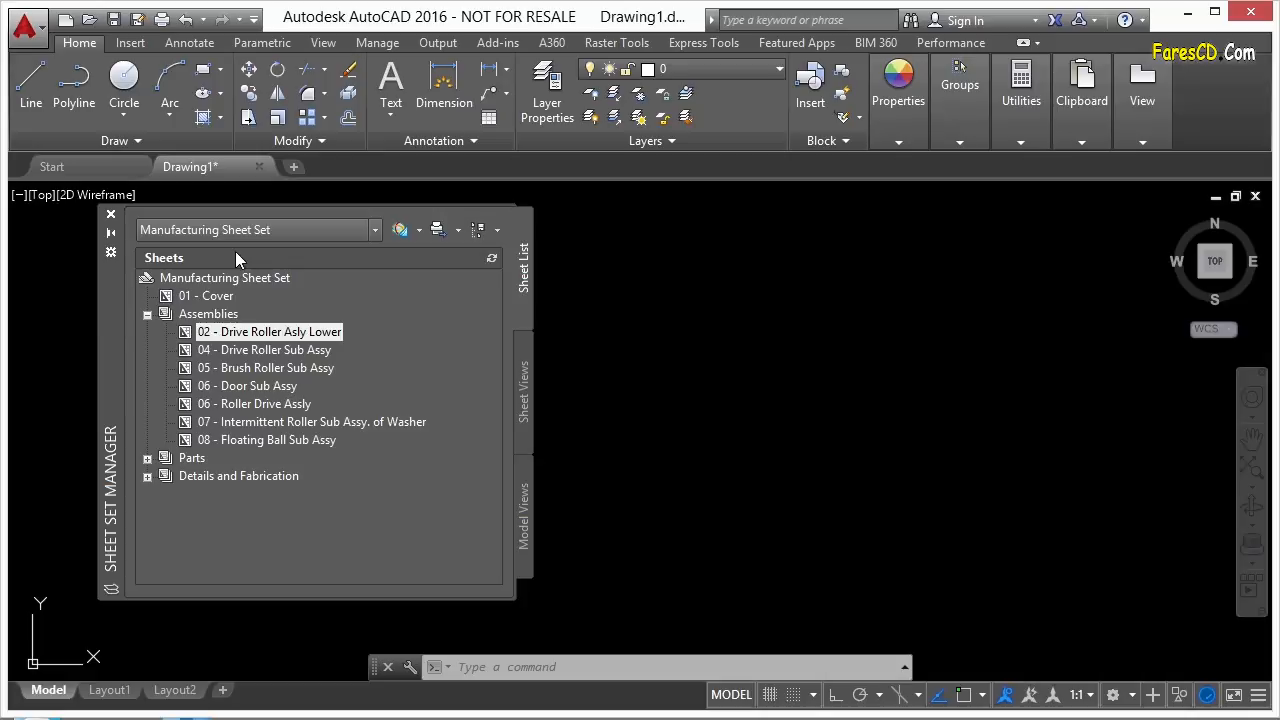
click(375, 231)
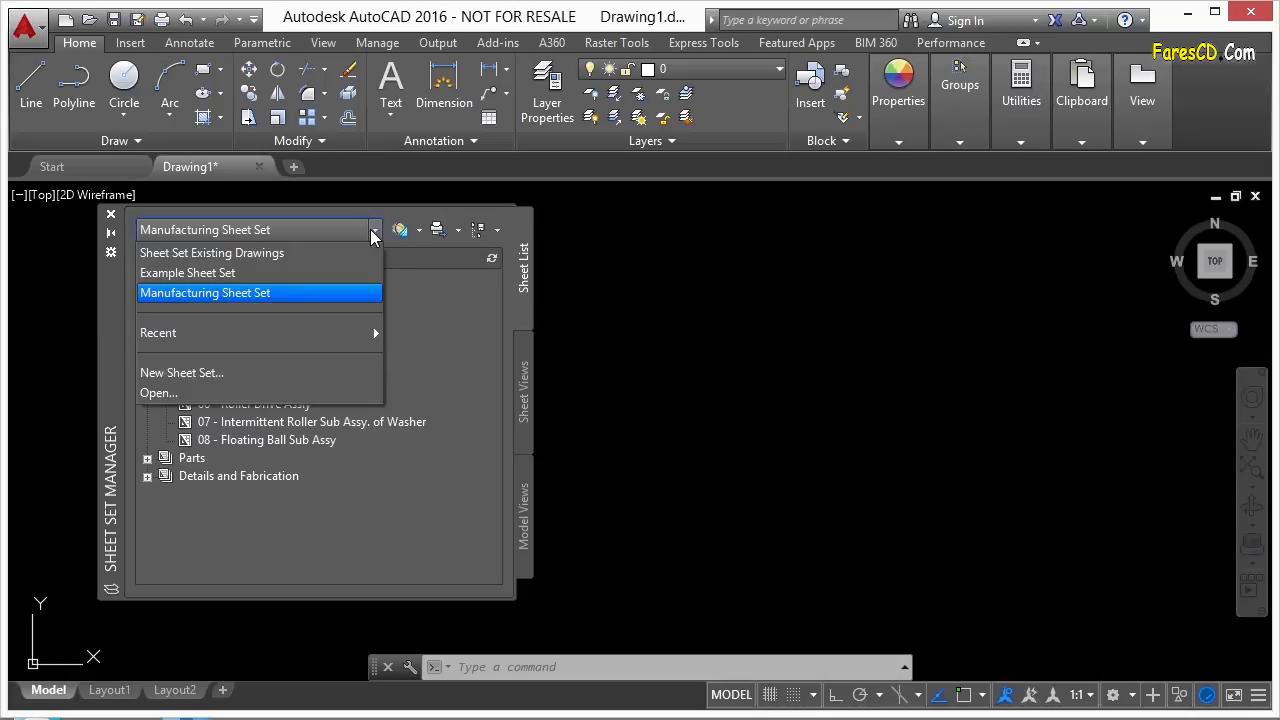
click(188, 372)
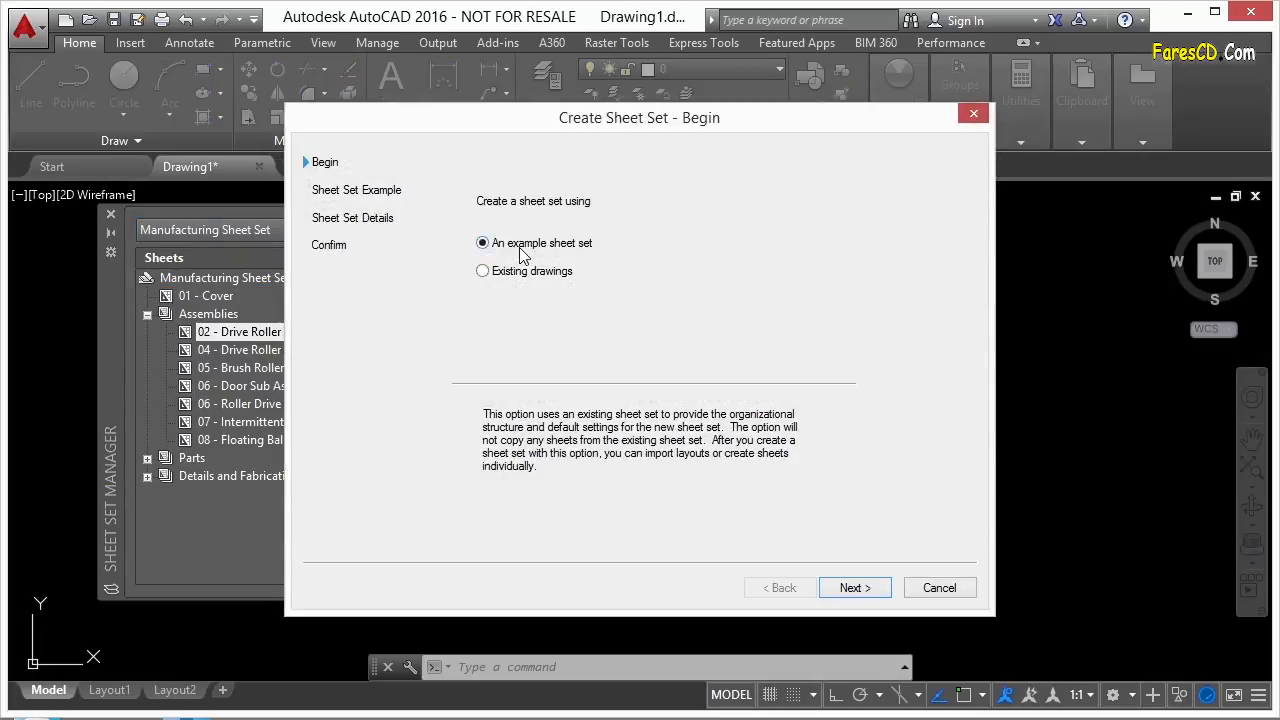
click(845, 588)
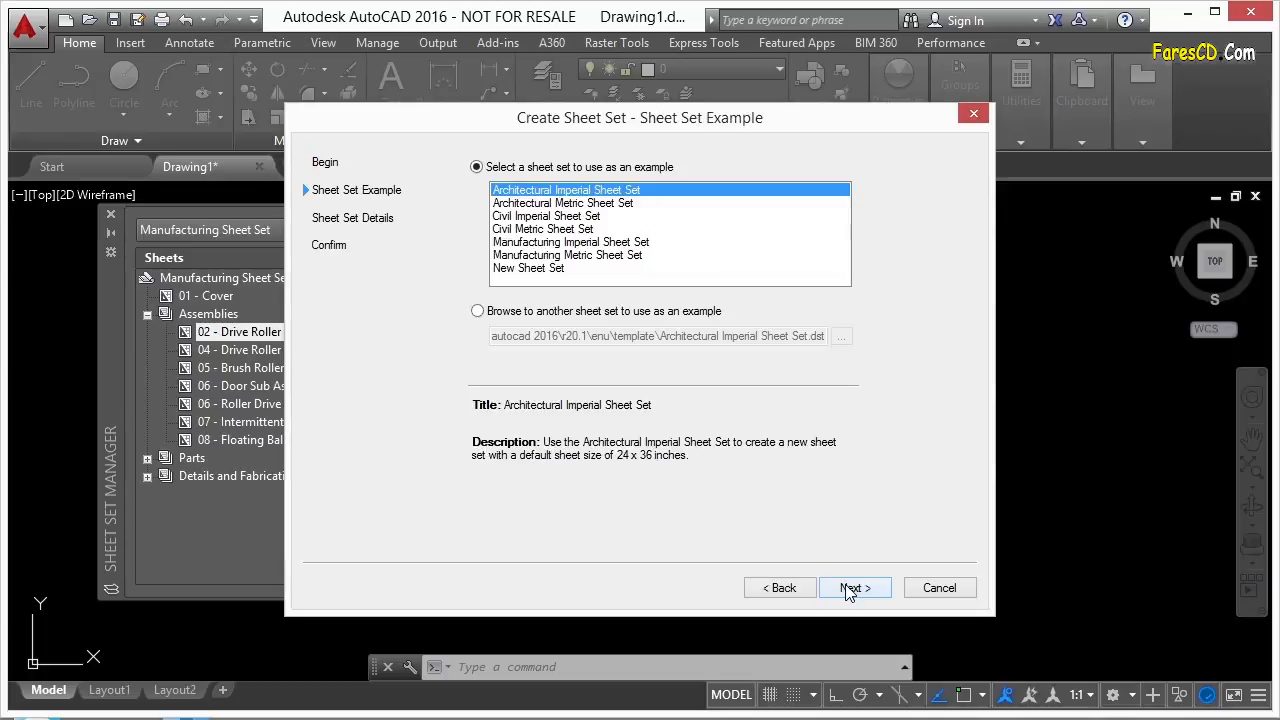
click(546, 270)
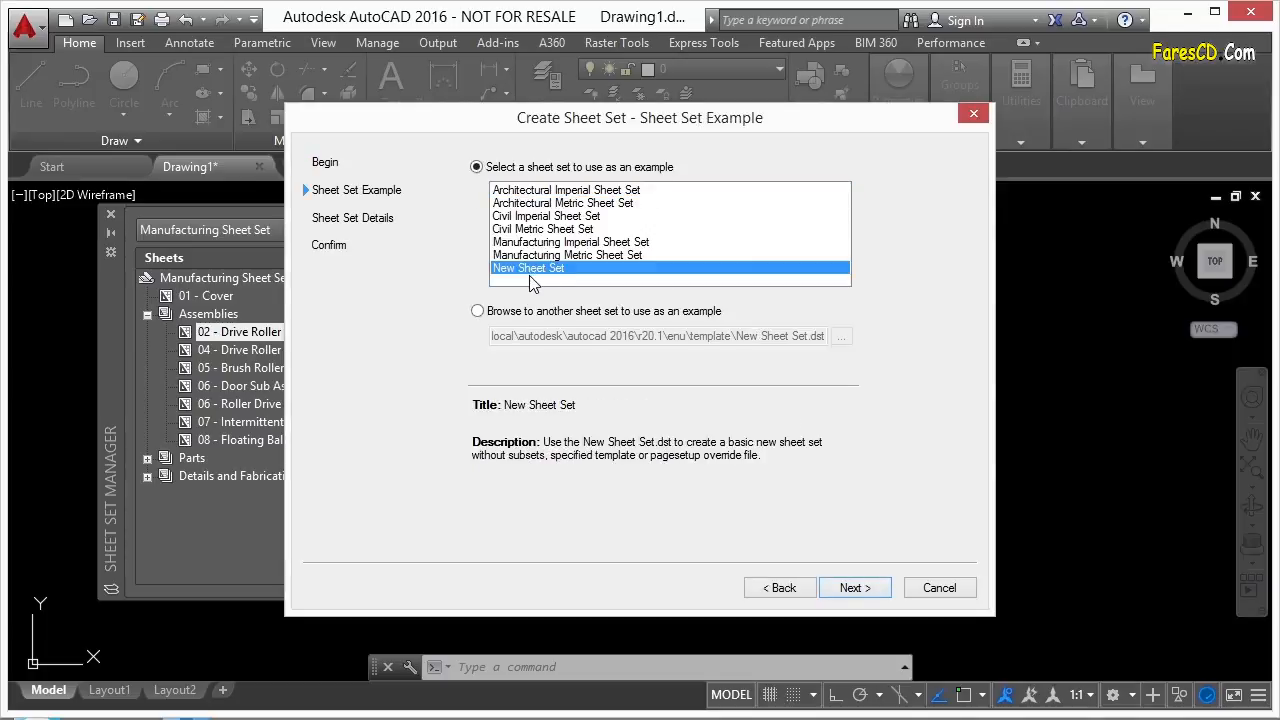
Name it 'Template Sheet Set' with description 'This is my template for new sheet set creation'.
click(855, 588)
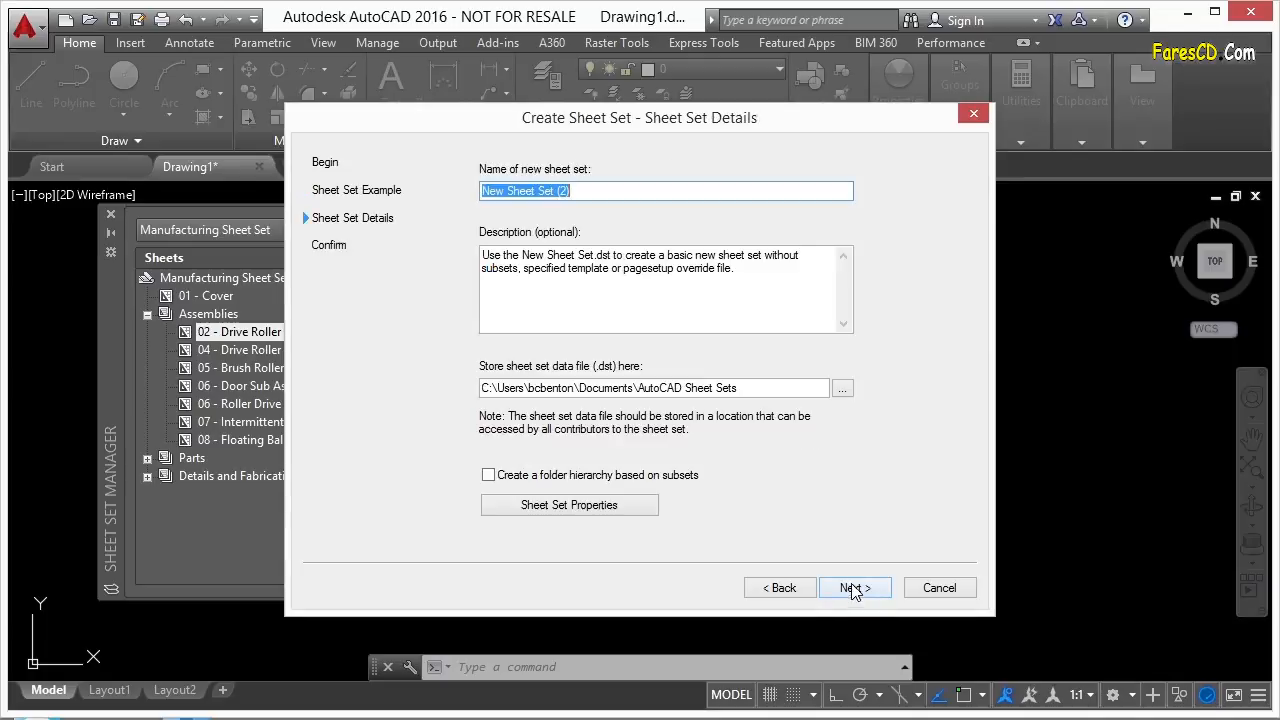
text(Template Sheet Set)
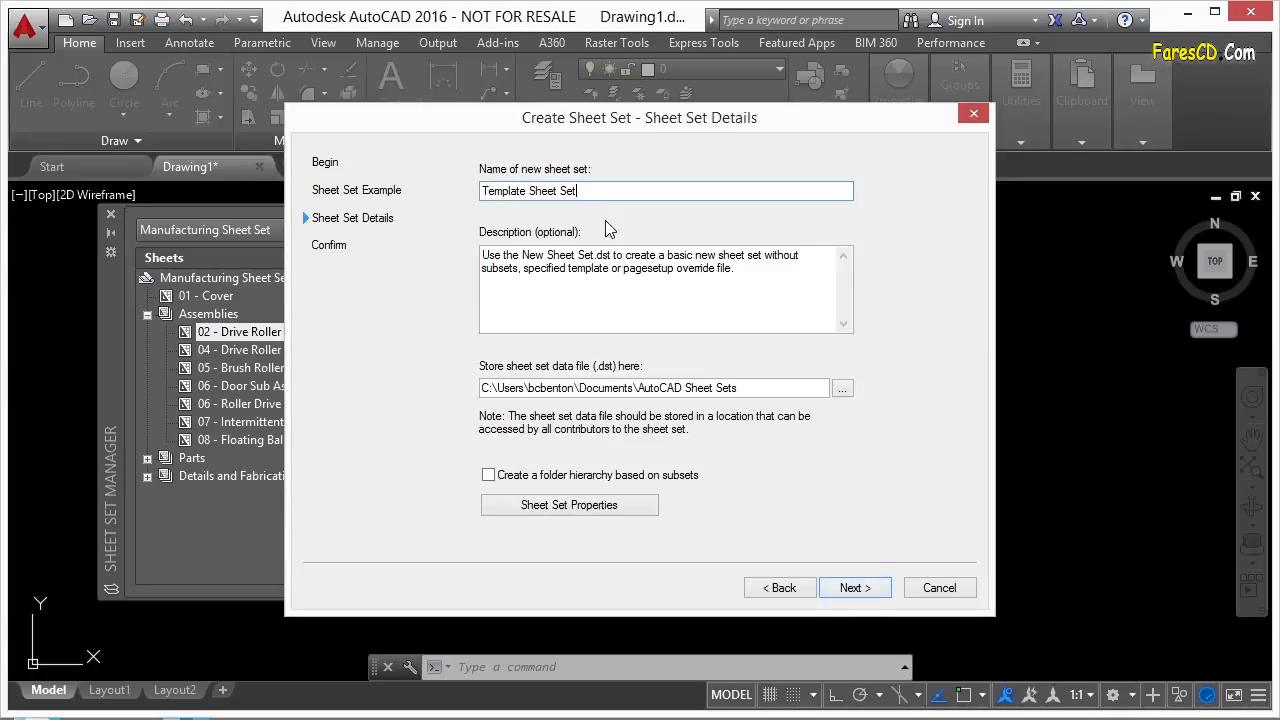
drag(737, 289, 474, 257)
text(This is)
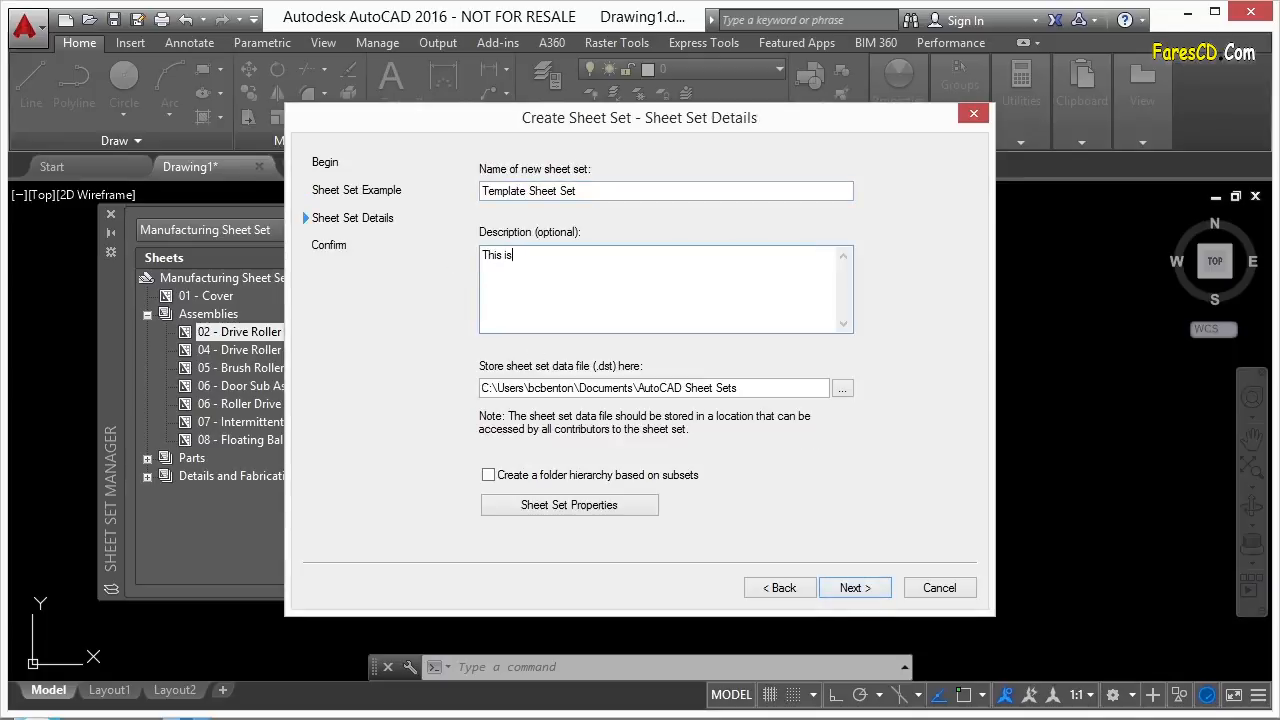
text( my template for new sheet set creation)
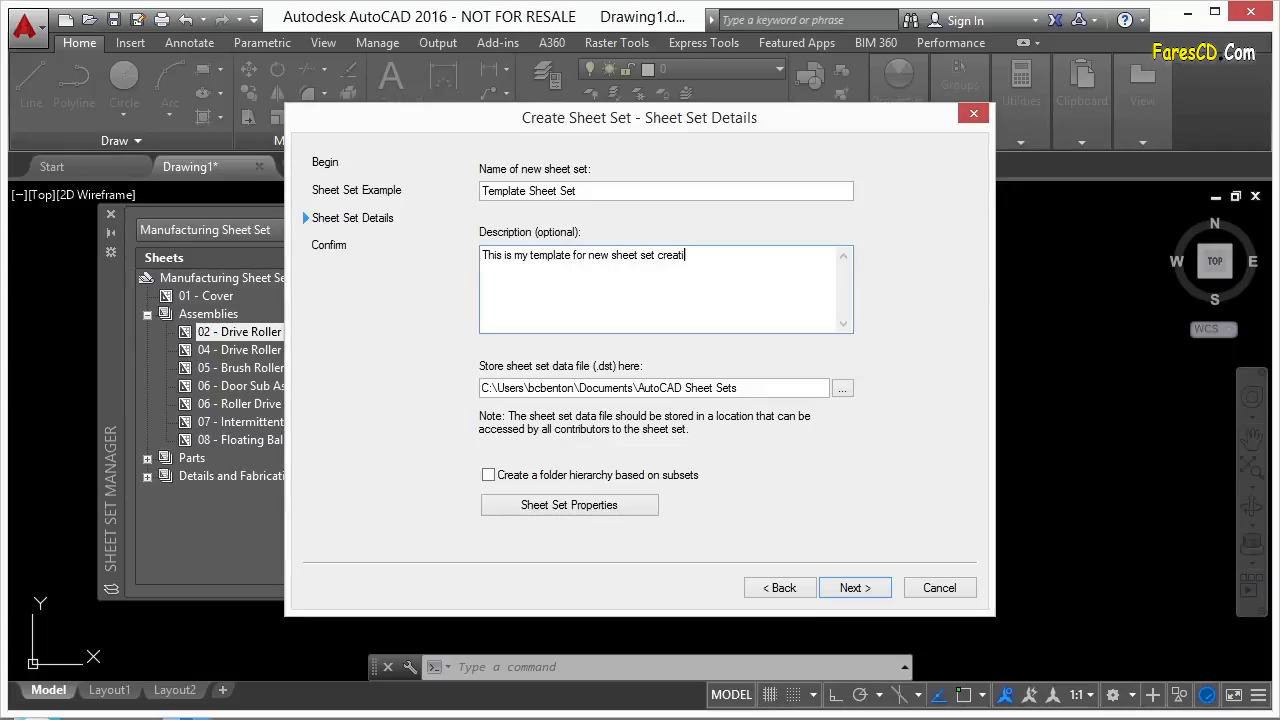
Store the sheet set in Google Drive's AutoCAD 2016 Advanced Projects folder 07, then open Sheet Set Properties.
click(842, 388)
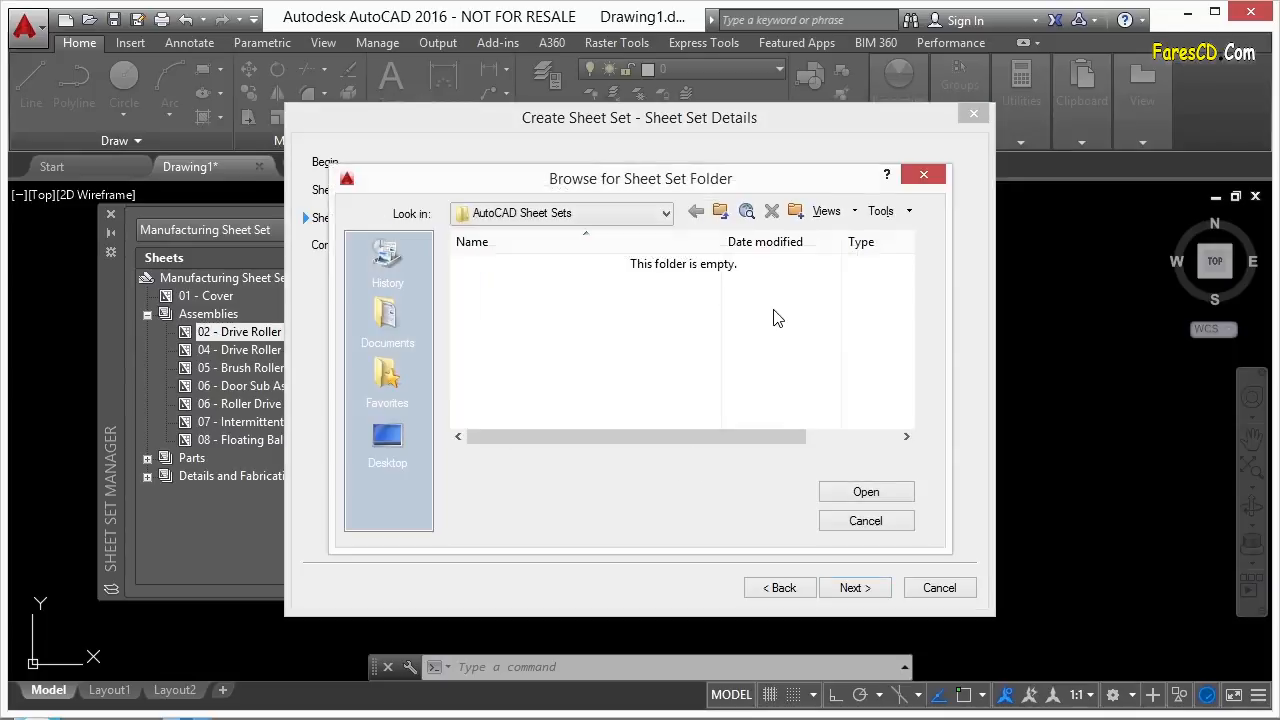
click(666, 213)
click(556, 298)
scroll(491, 400, down, 2)
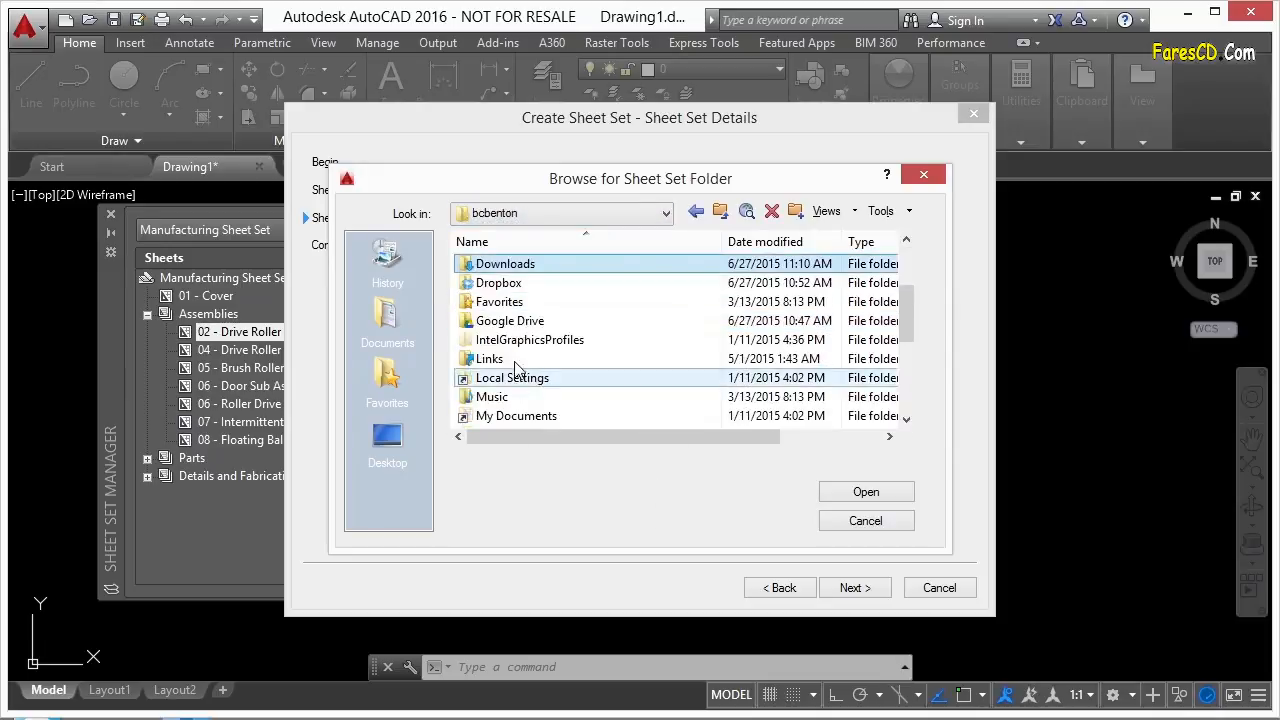
double_click(505, 326)
double_click(525, 397)
double_click(520, 264)
double_click(521, 264)
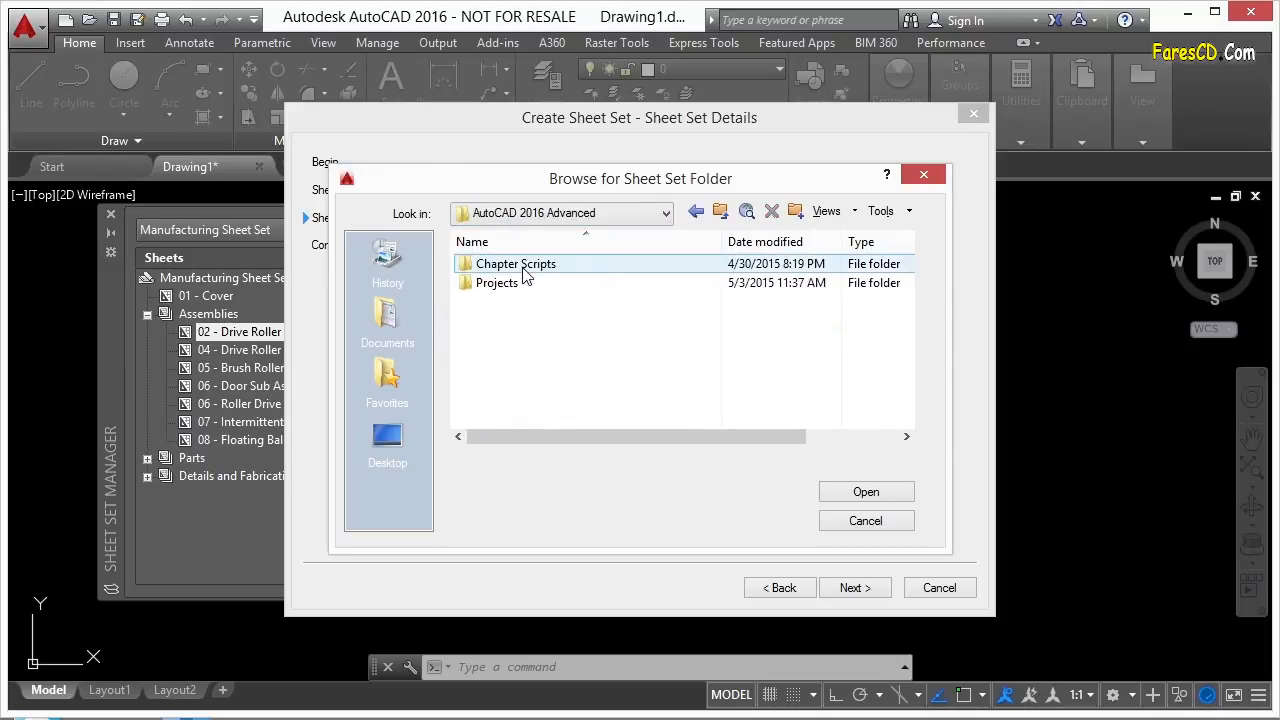
double_click(517, 284)
double_click(487, 358)
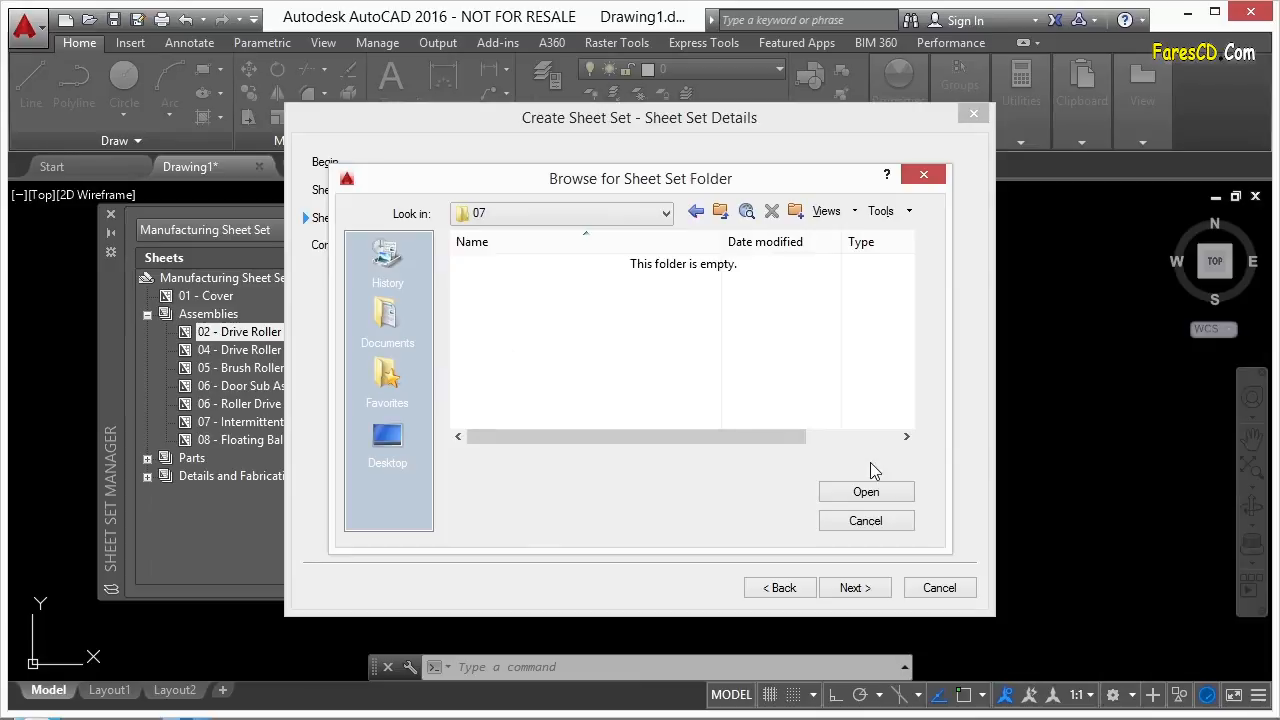
click(866, 491)
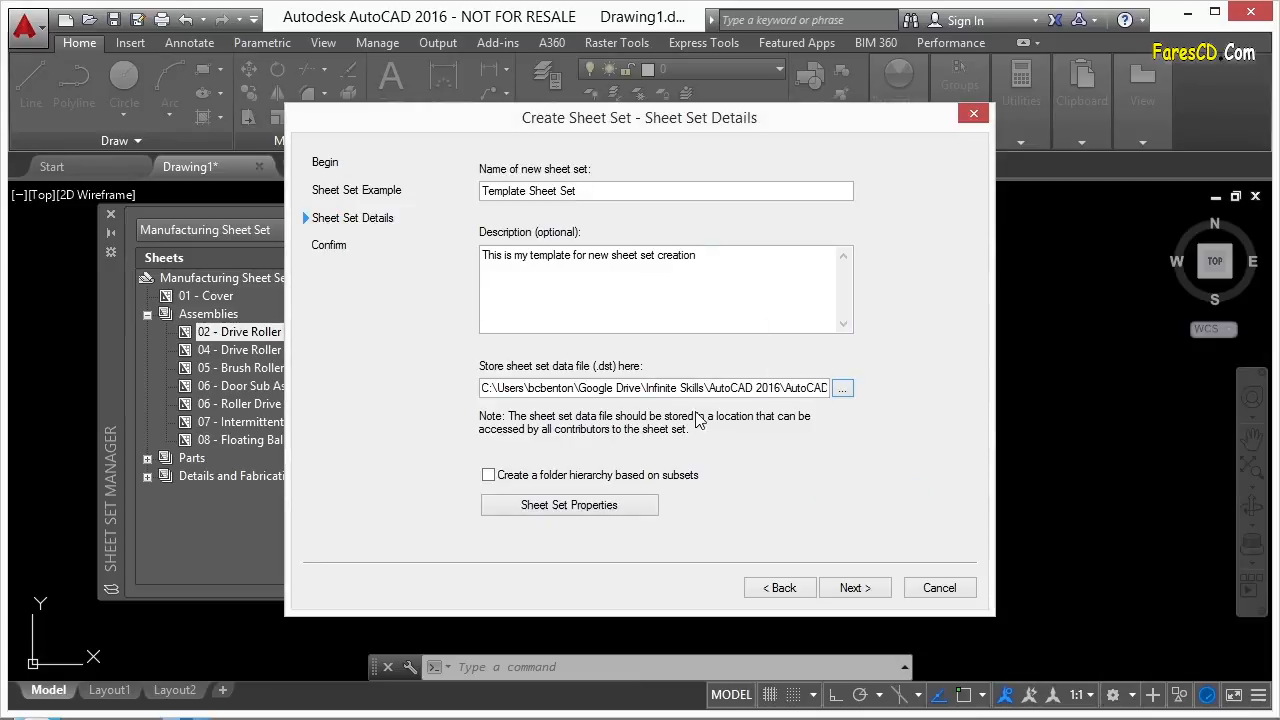
click(609, 506)
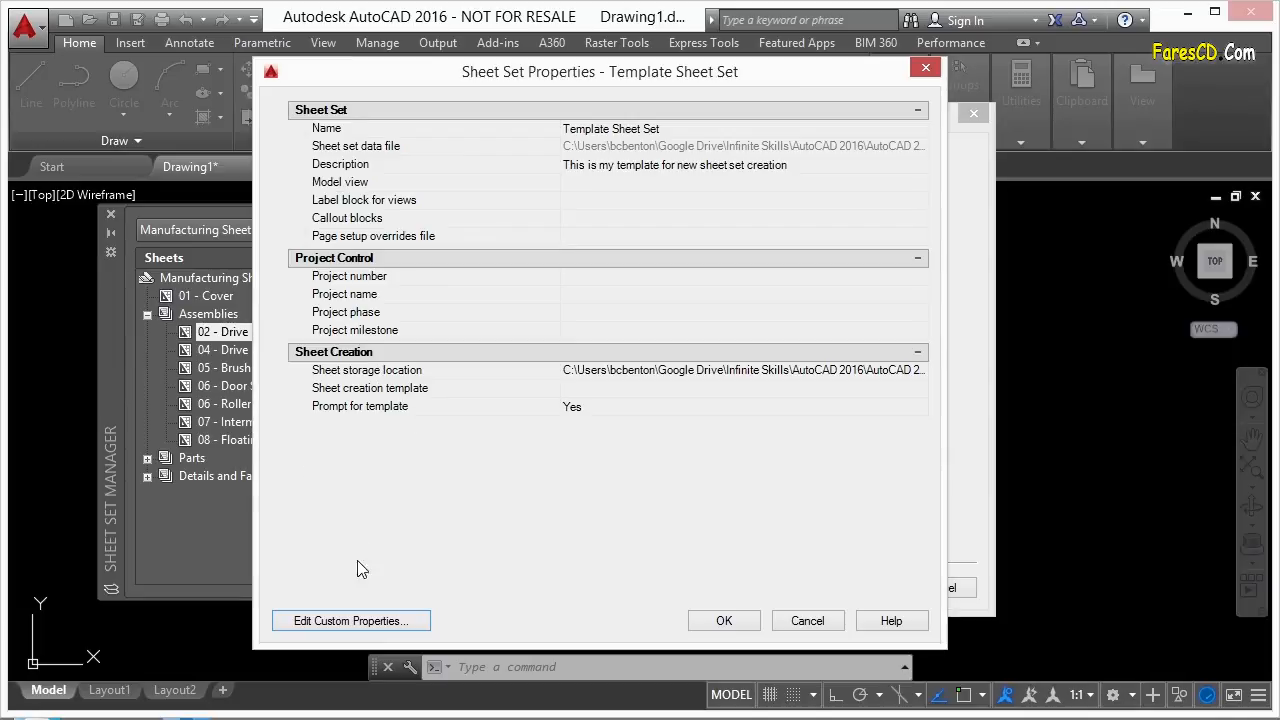
click(326, 630)
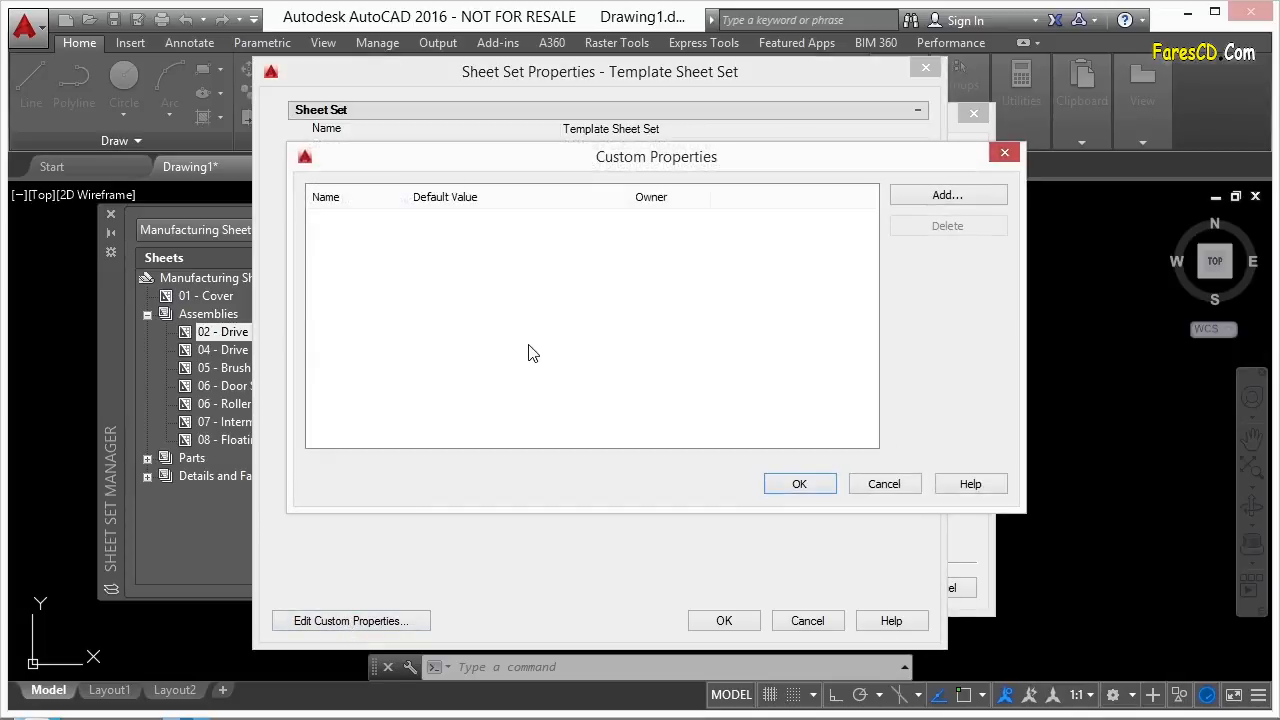
click(941, 197)
drag(772, 241, 723, 229)
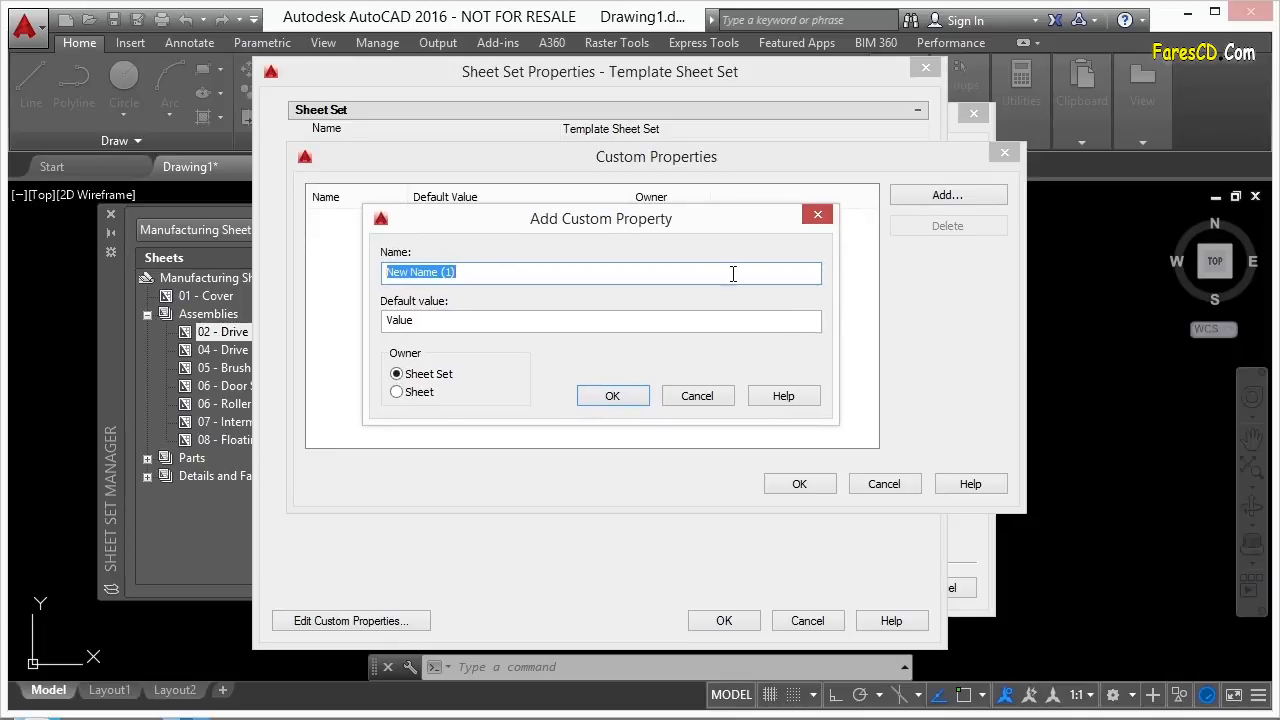
click(700, 396)
click(882, 488)
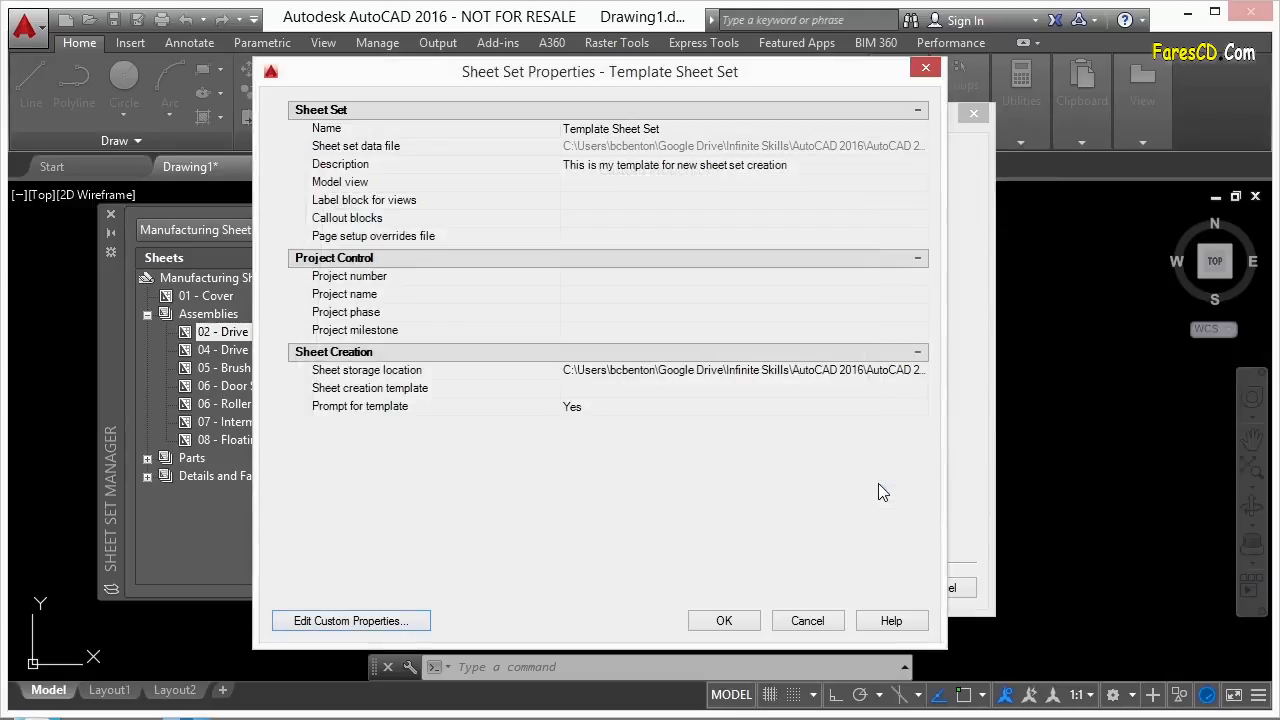
click(612, 127)
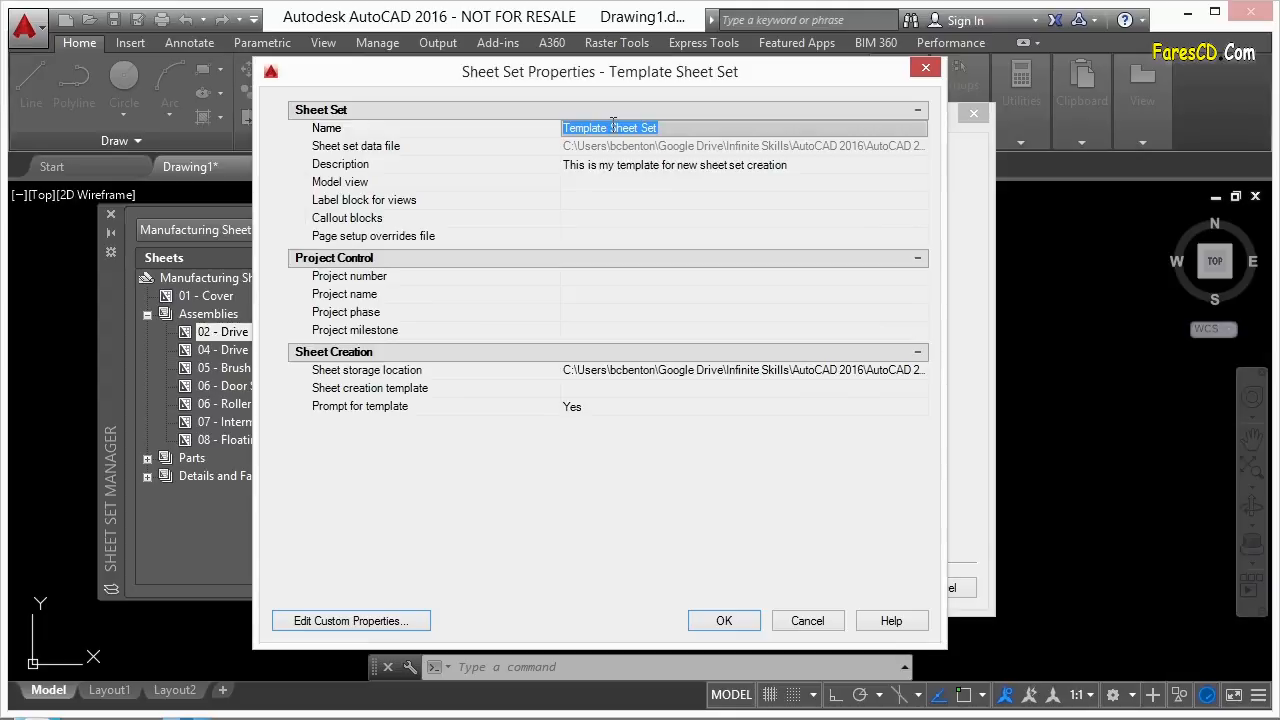
click(599, 183)
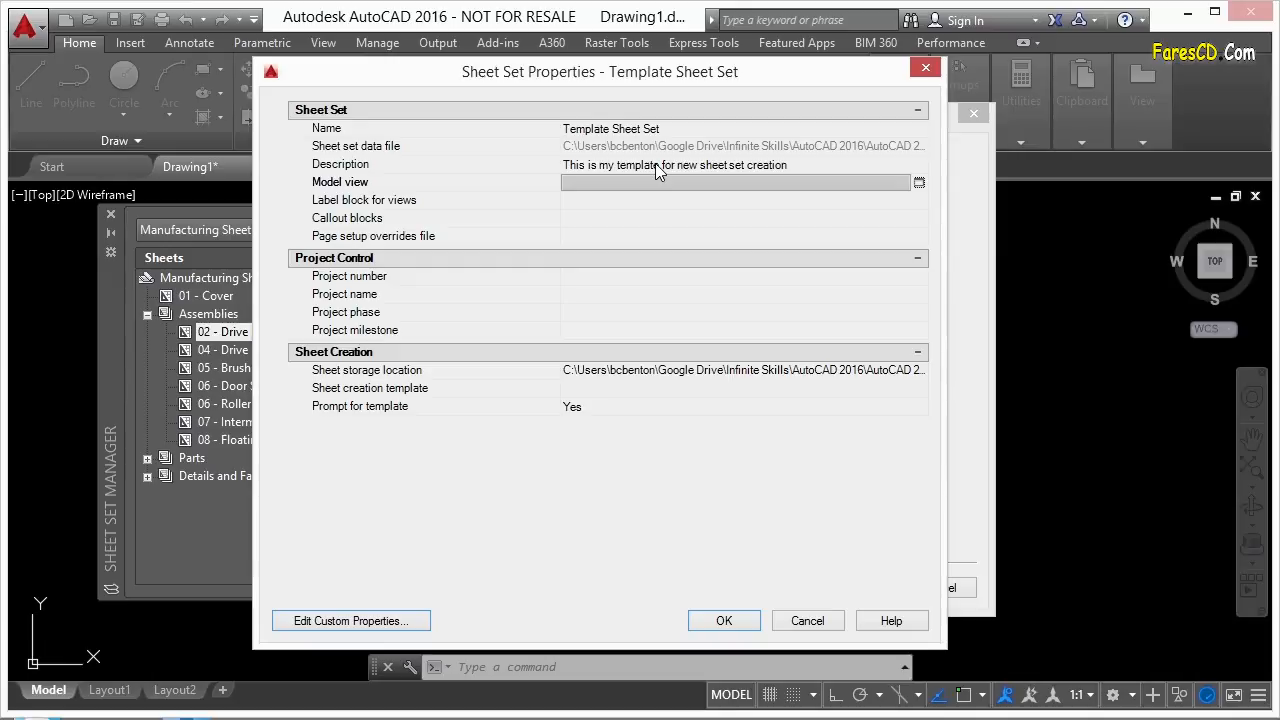
click(586, 200)
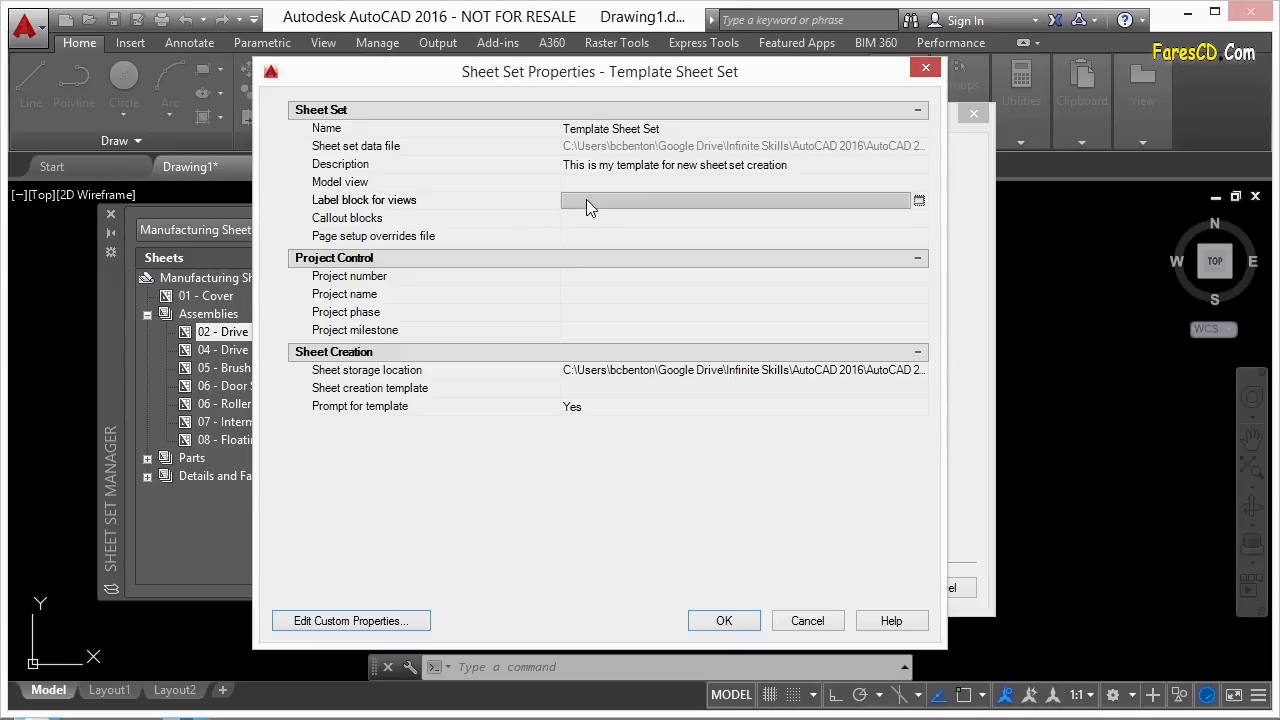
click(600, 218)
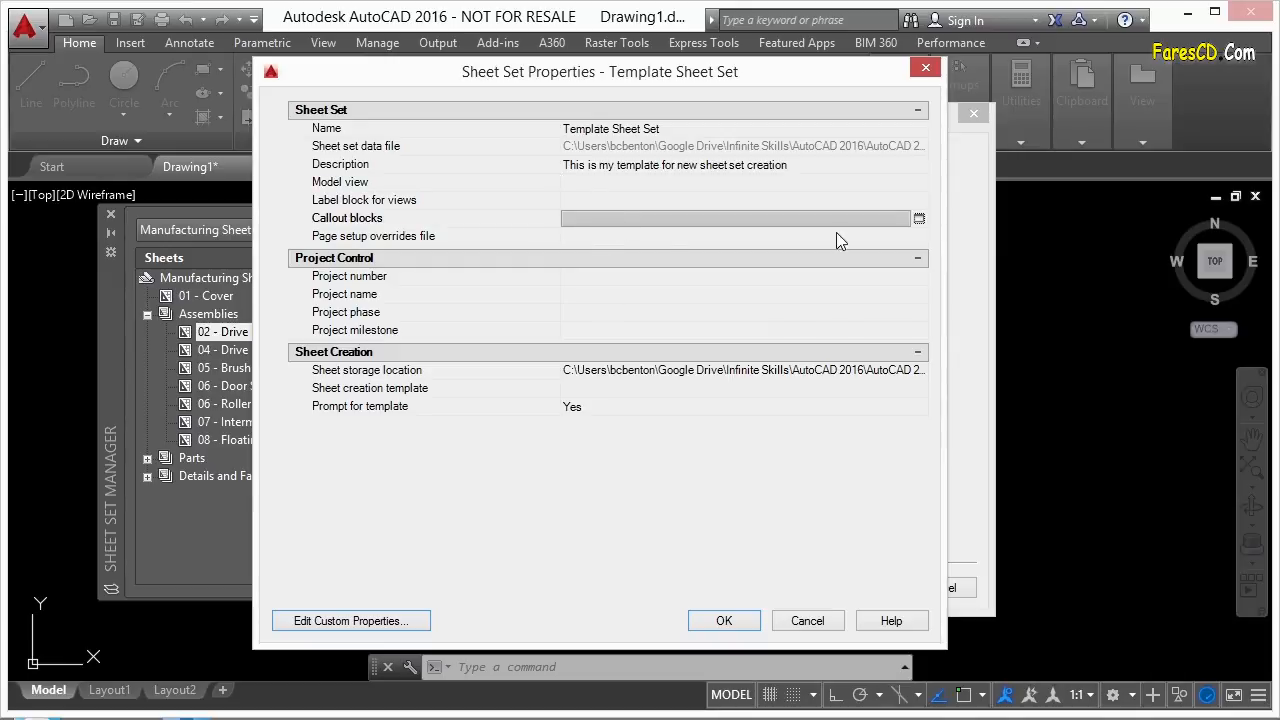
click(603, 241)
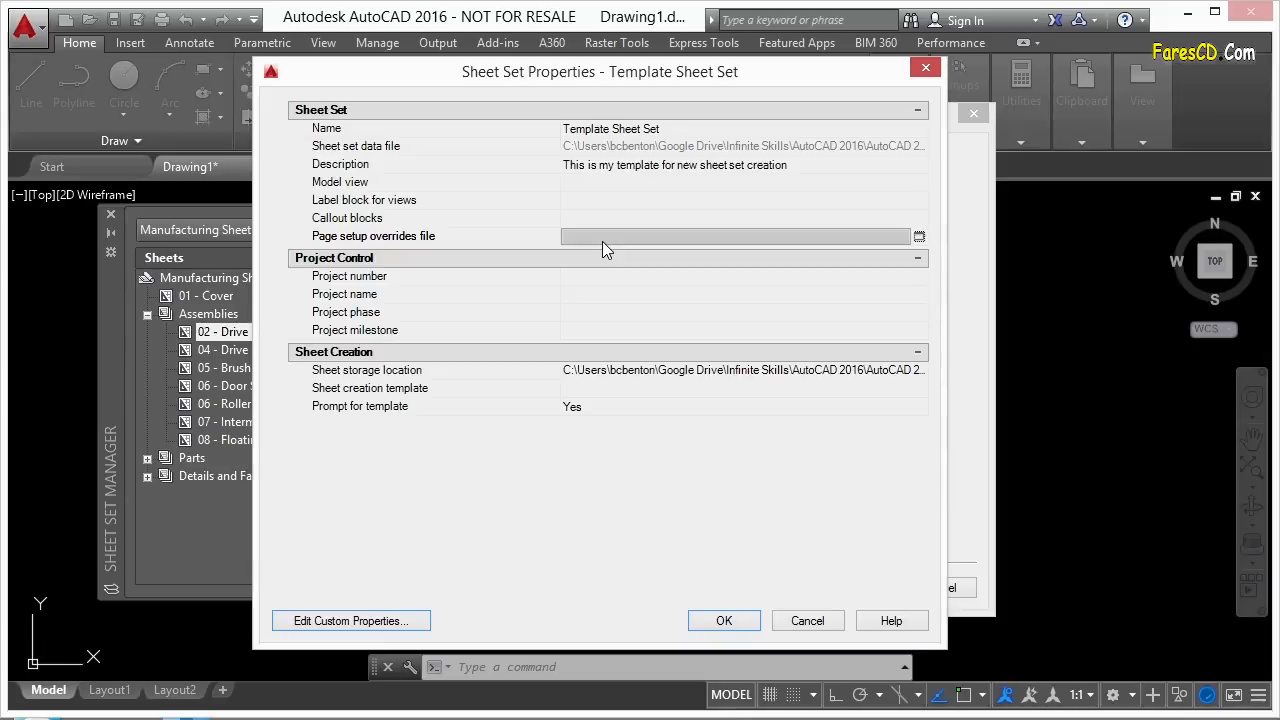
click(604, 274)
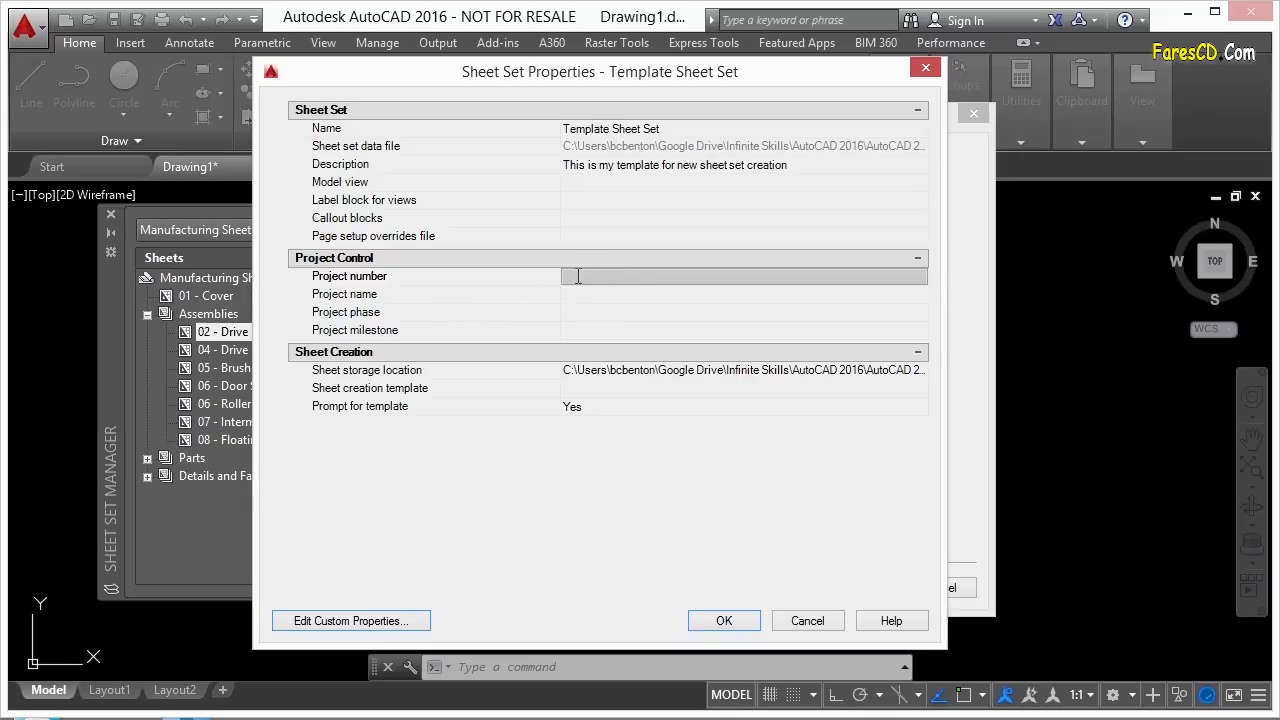
click(578, 293)
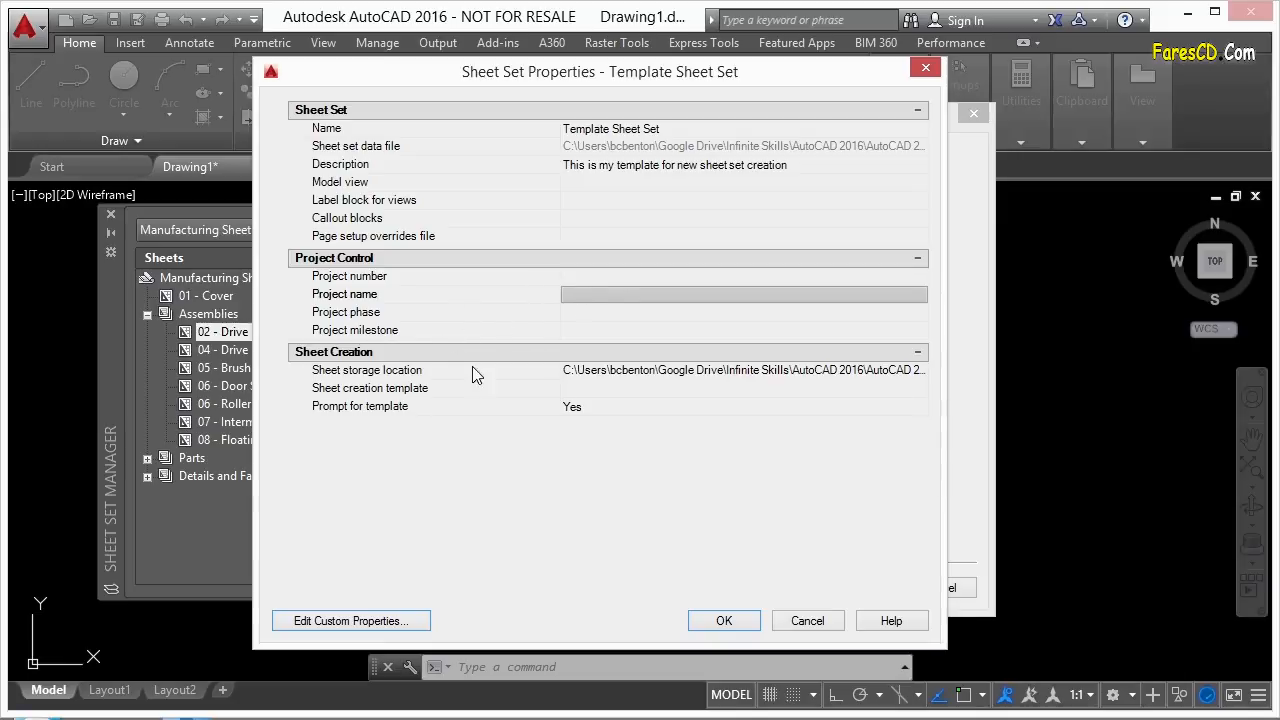
click(577, 313)
click(575, 331)
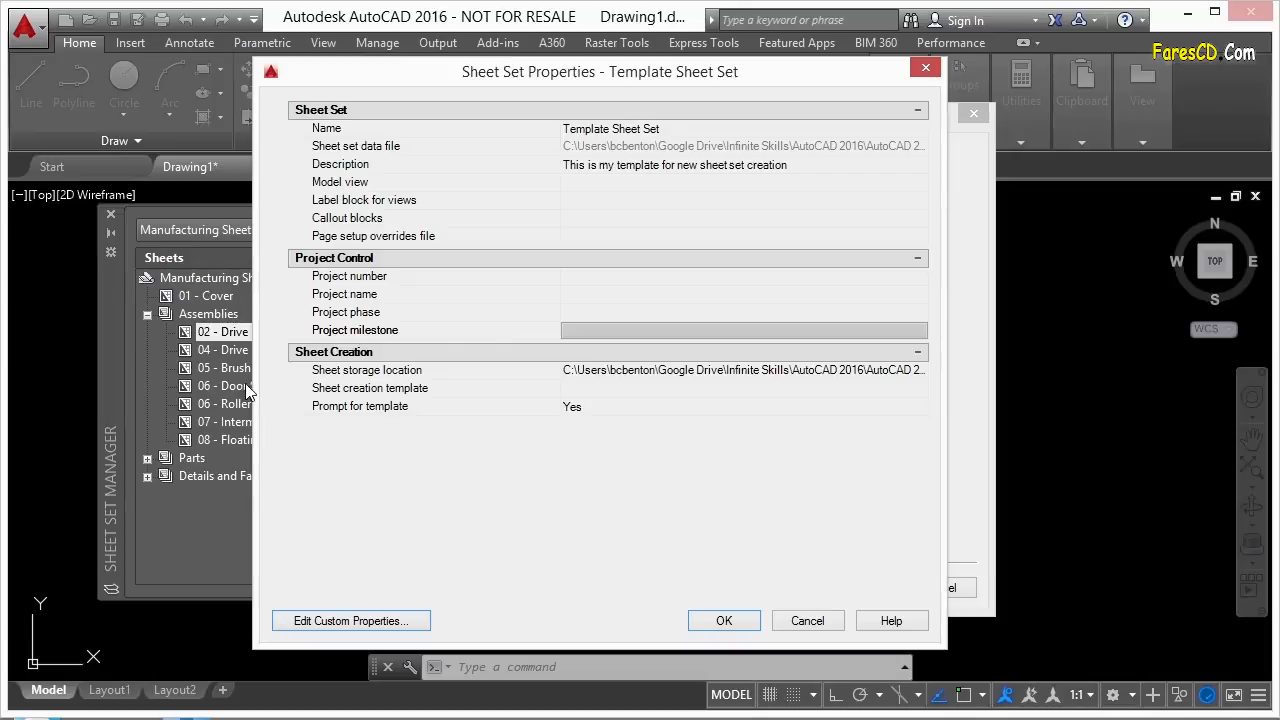
click(594, 376)
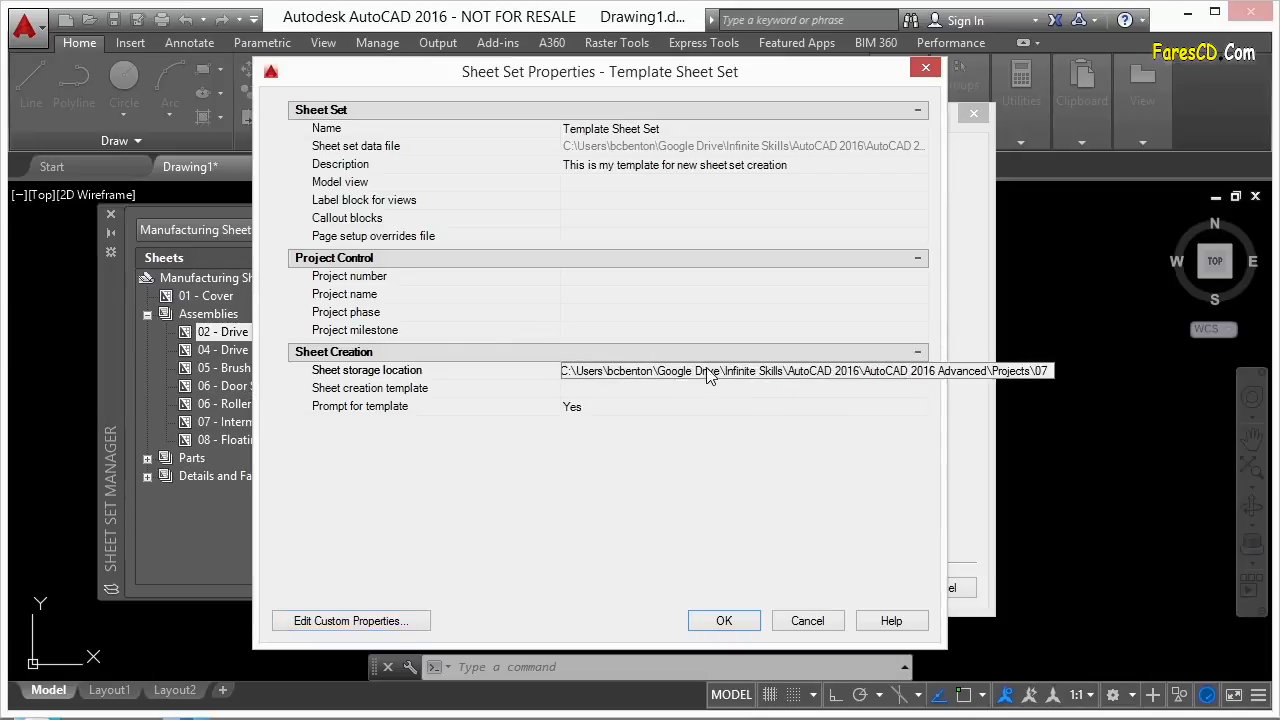
click(621, 395)
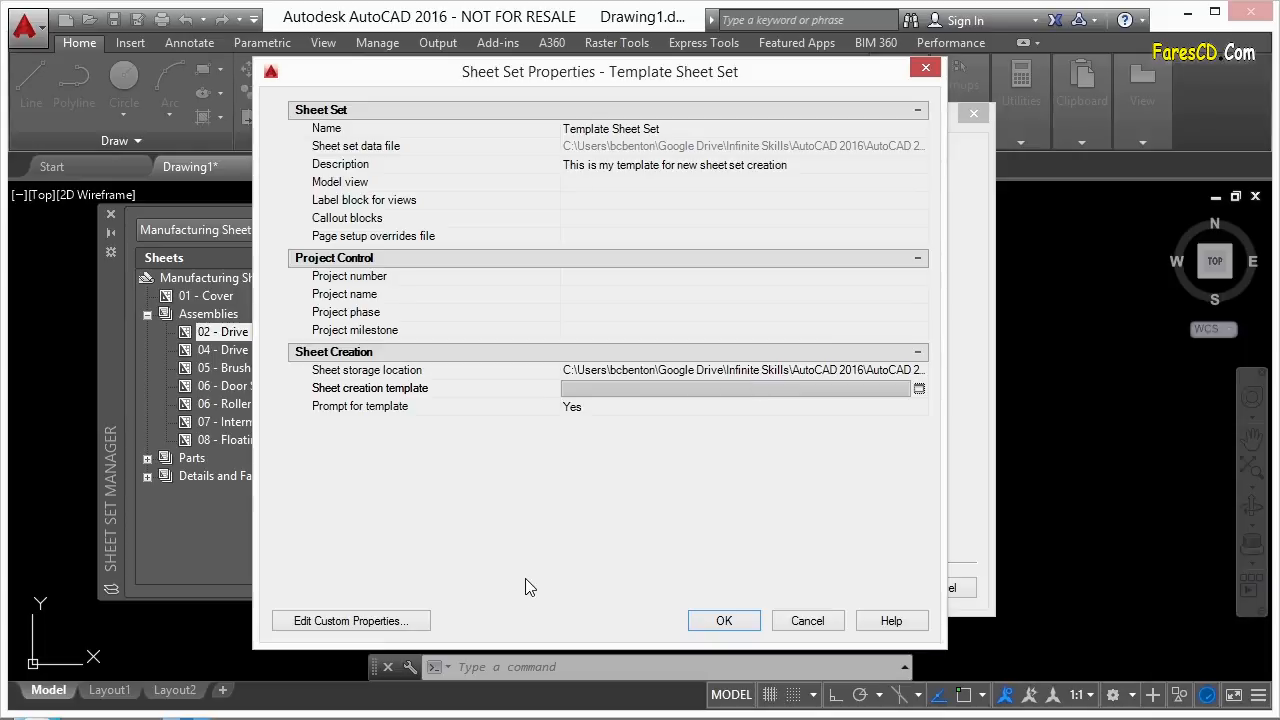
Add a Sheet Set–owned custom property 'Engineer of Record' with default value Value.
click(346, 622)
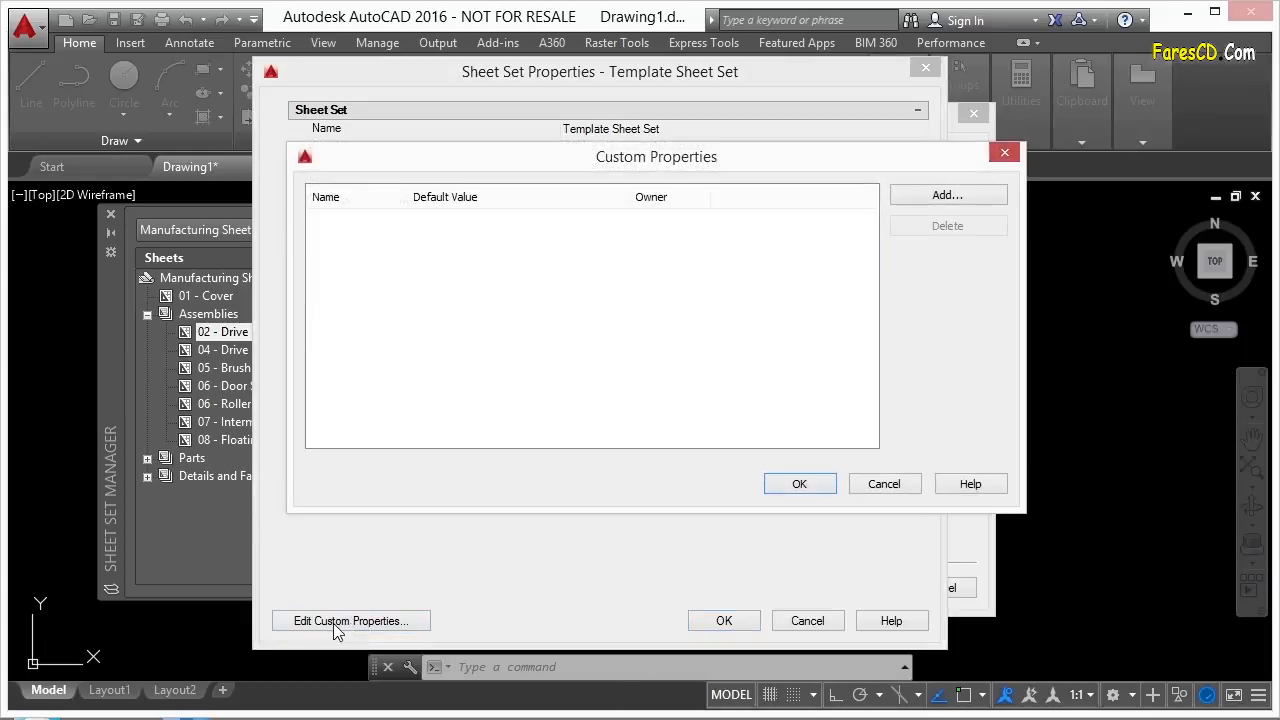
drag(882, 167, 1085, 208)
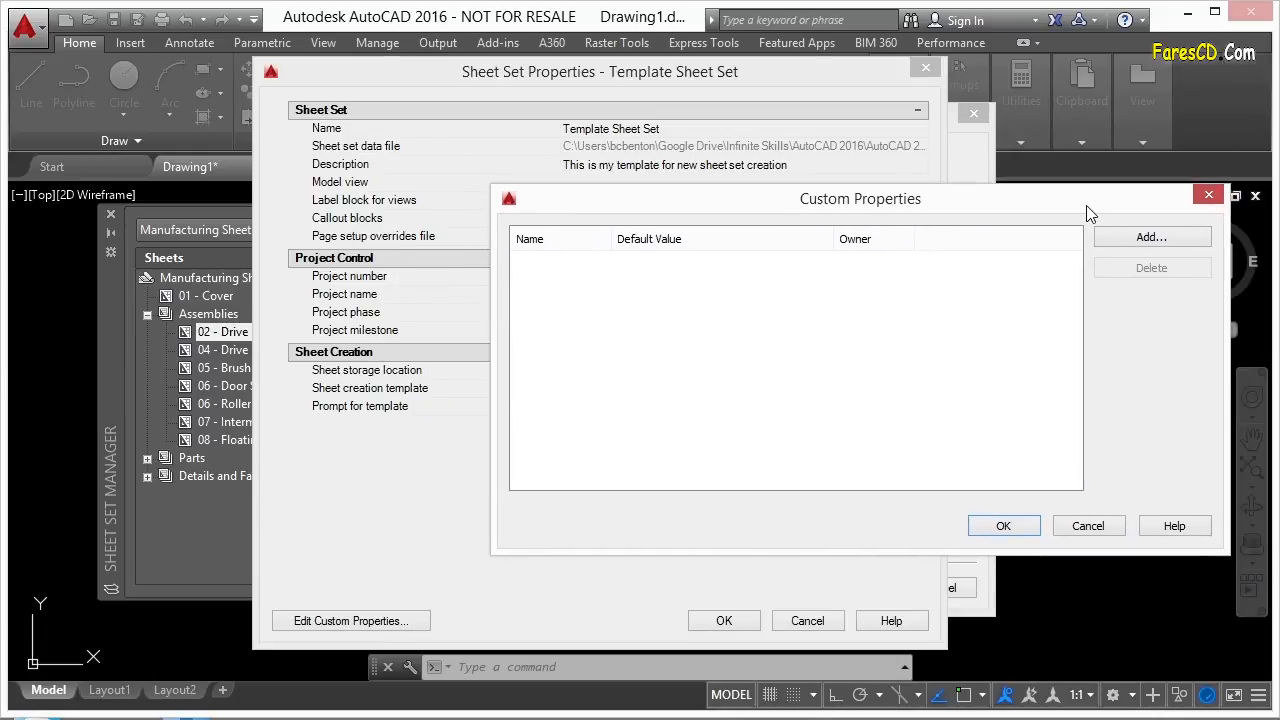
click(1148, 238)
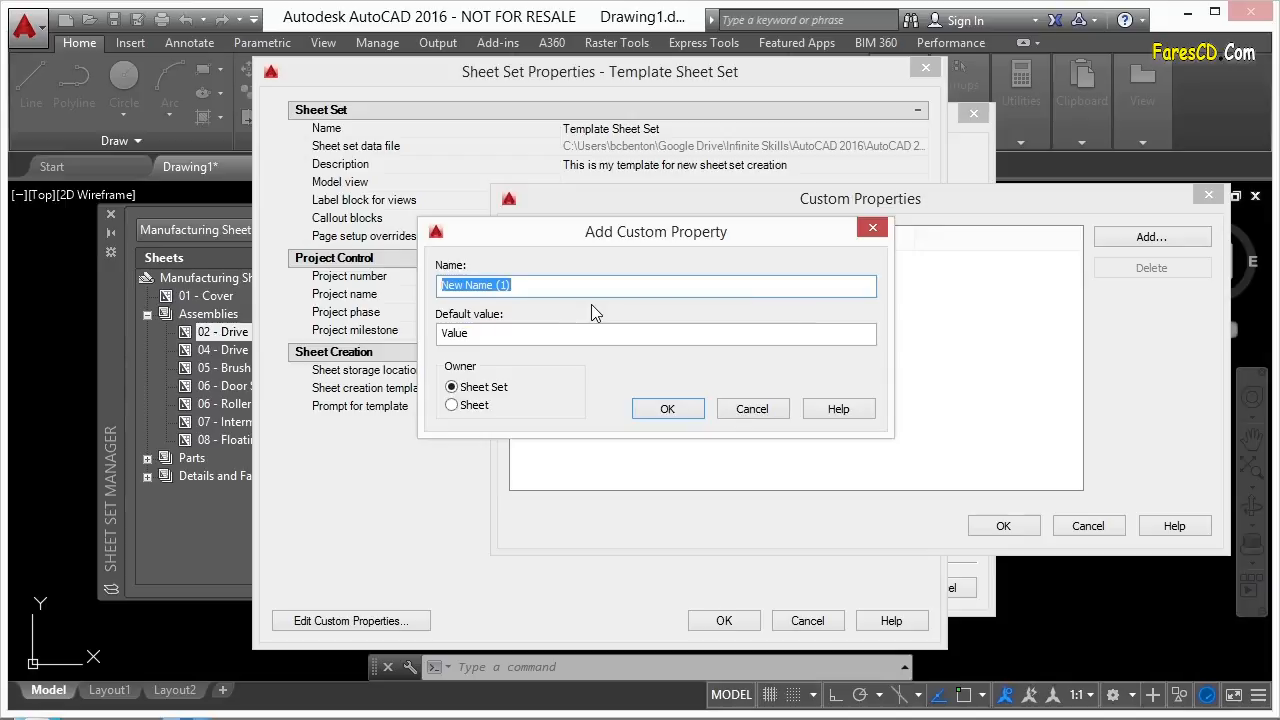
text(En)
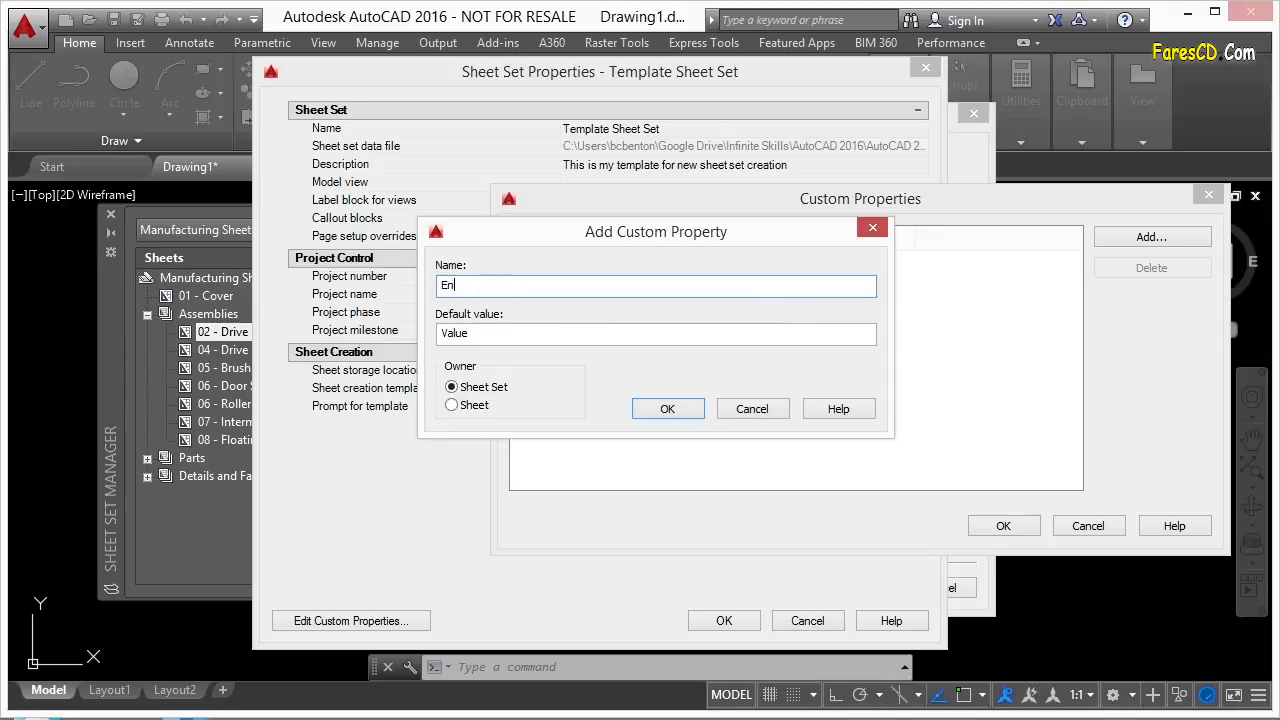
text(gineer of Record)
click(490, 335)
double_click(487, 334)
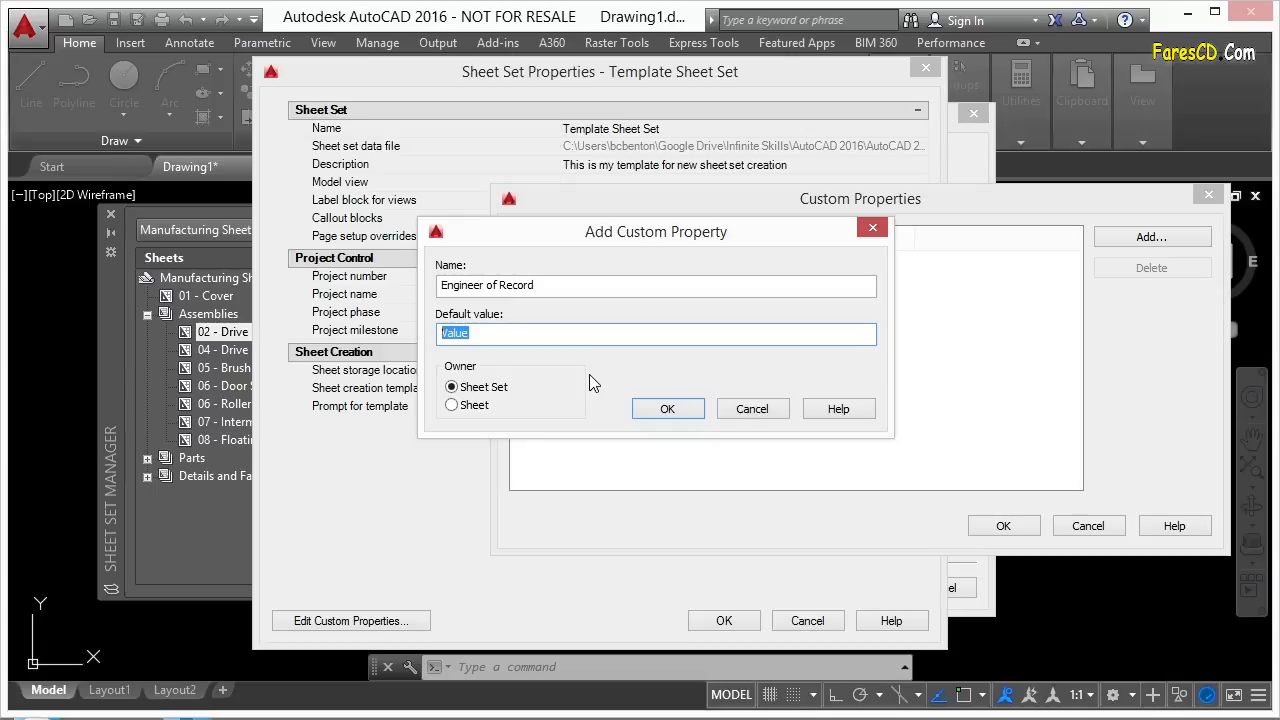
click(665, 408)
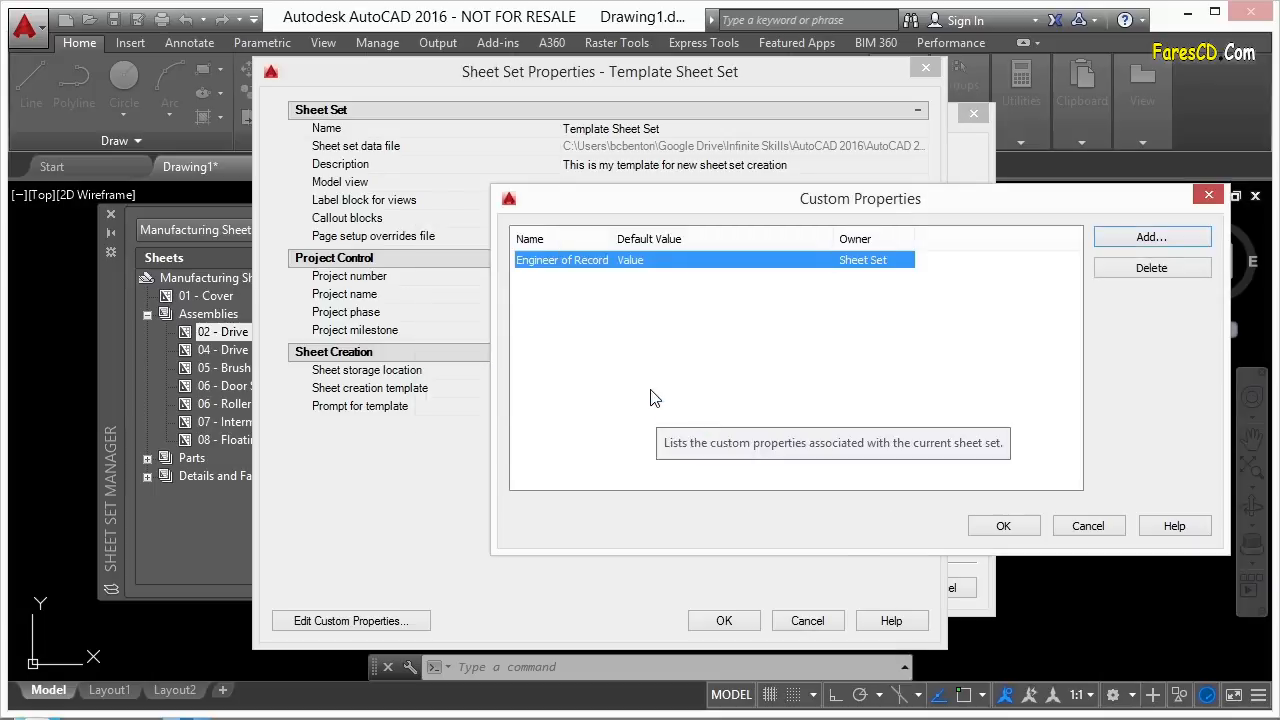
Close Custom Properties and enter the engineer's name as the Engineer of Record value.
click(1004, 526)
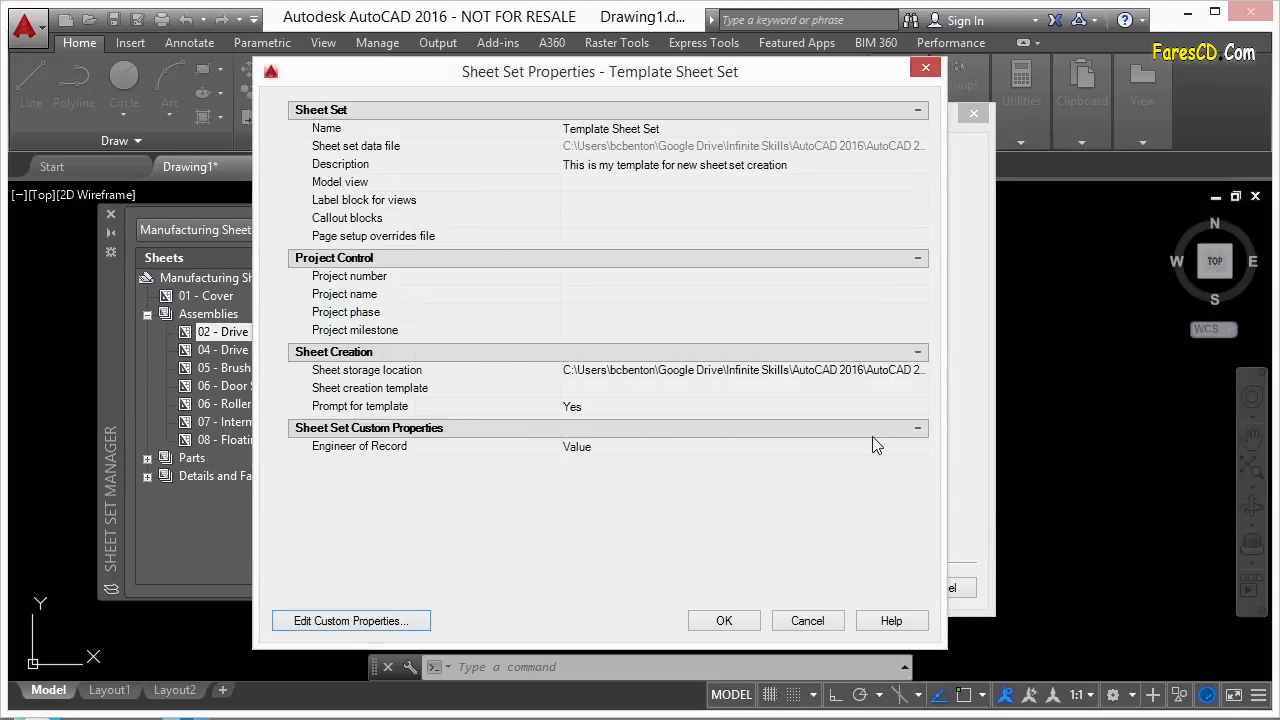
click(397, 450)
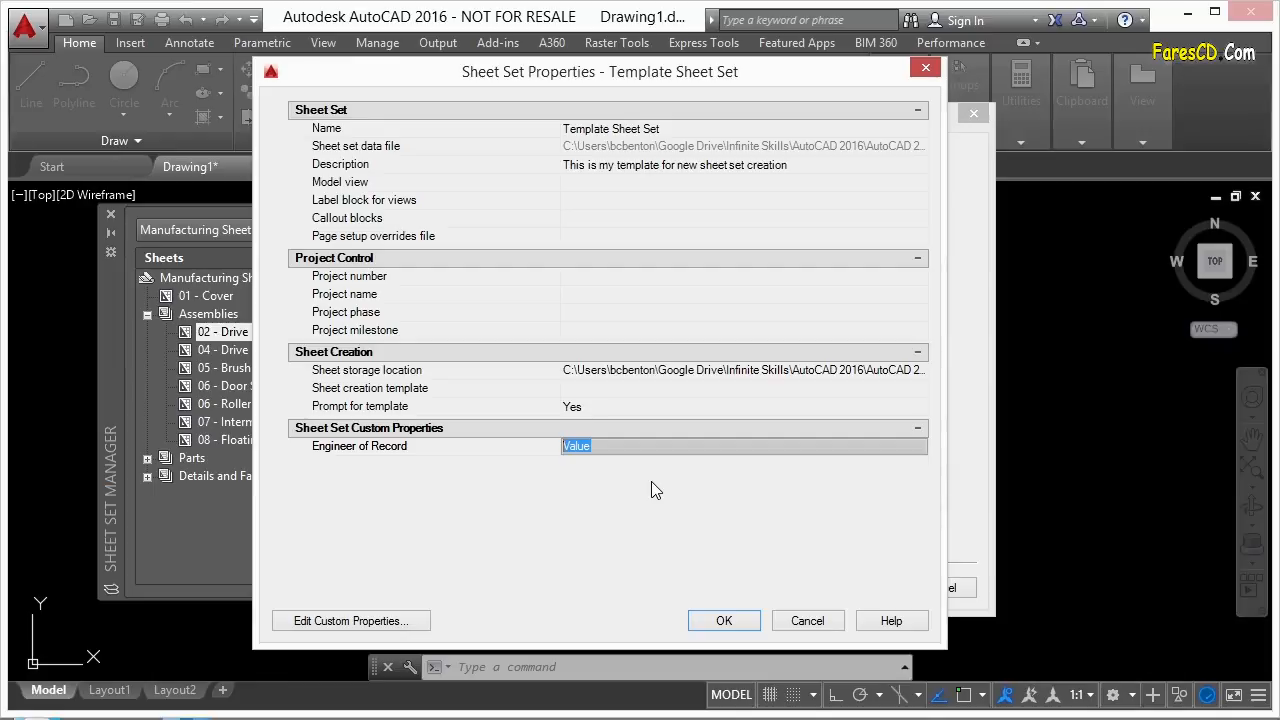
text(H Solo)
key(Return)
Add a Sheet-owned custom property 'Drawn By' defaulting to the drafter's initials.
click(421, 622)
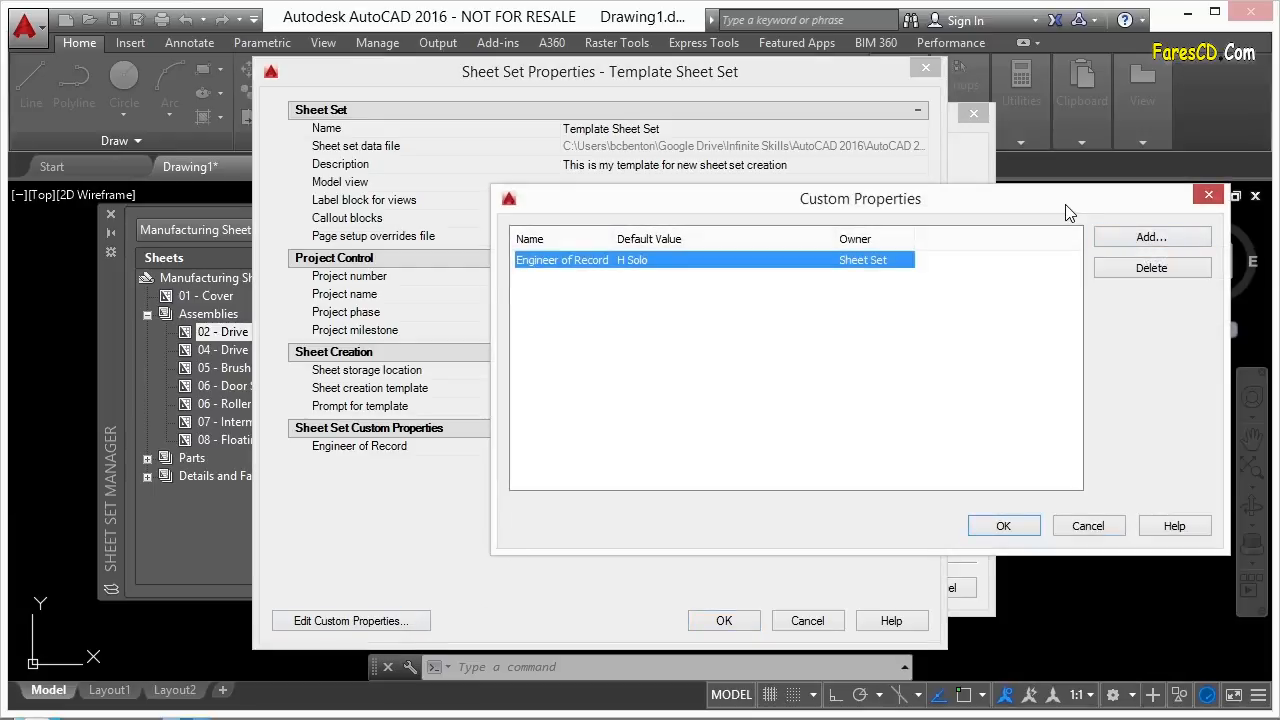
click(1115, 240)
click(480, 408)
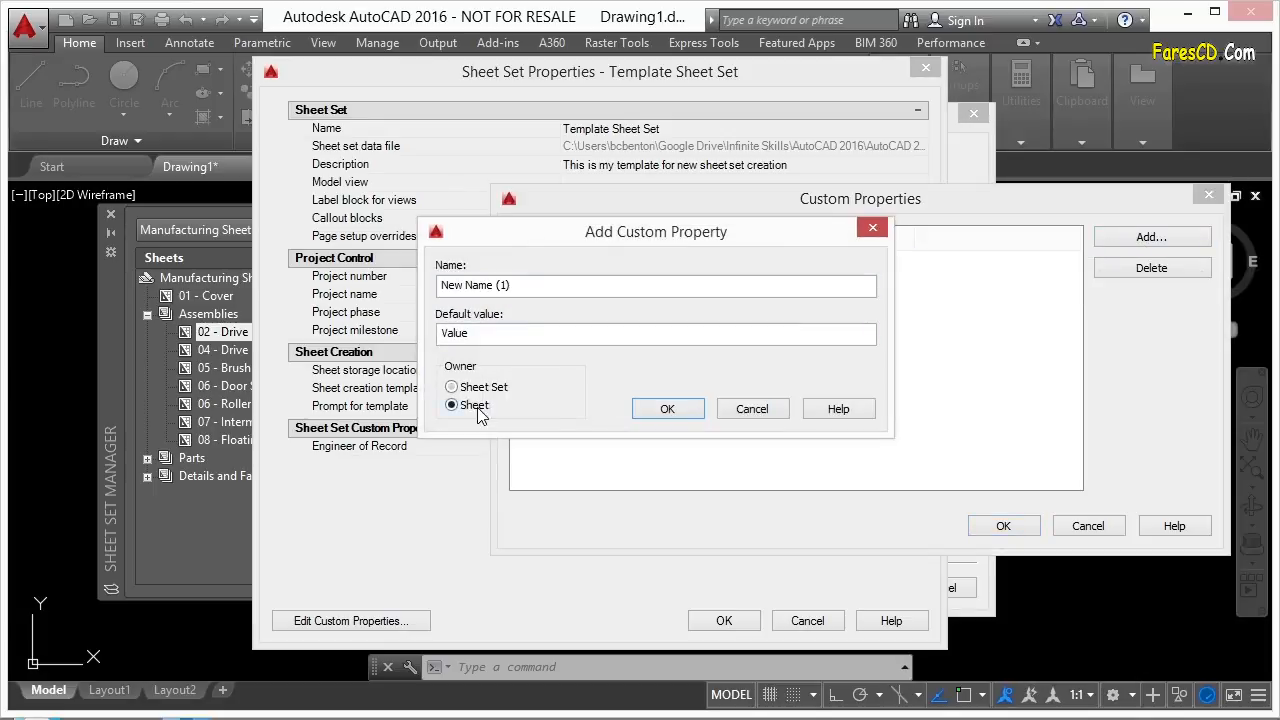
double_click(546, 290)
text(Drawn By)
double_click(488, 335)
text(BCB)
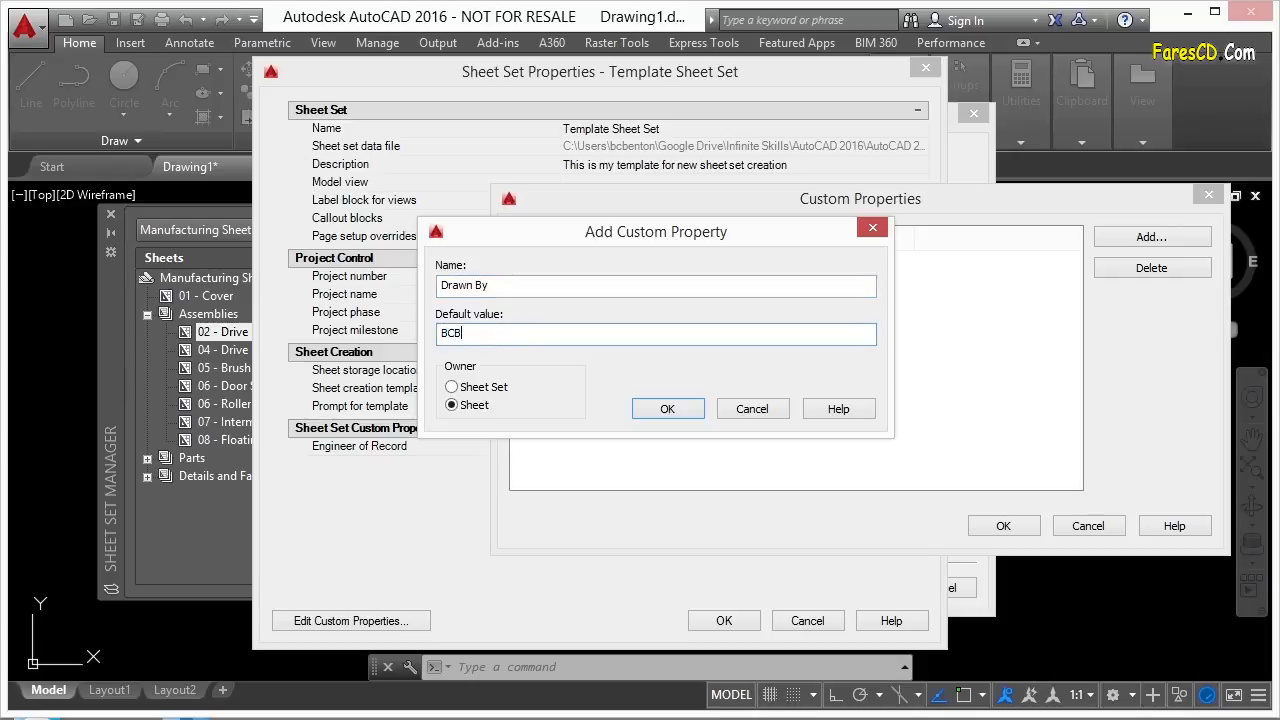
click(677, 409)
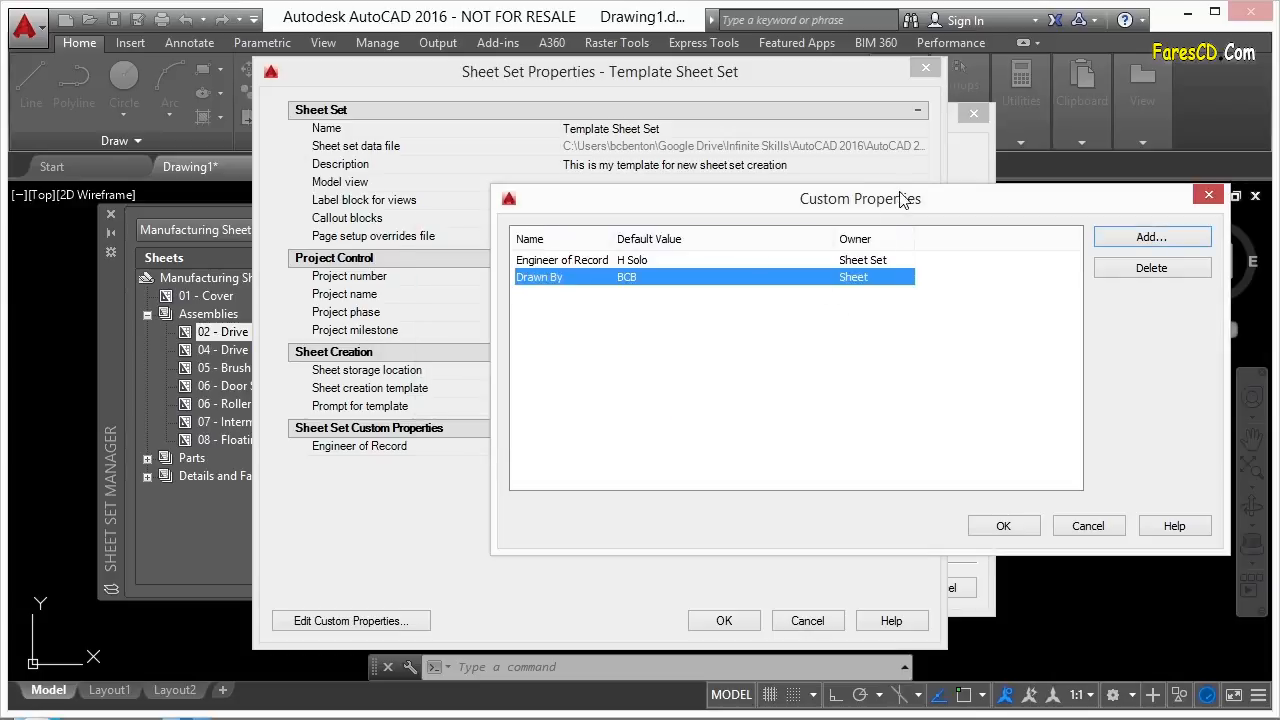
Compare the Engineer of Record and Drawn By entries in the list, then apply the custom properties.
drag(912, 205, 907, 201)
click(571, 258)
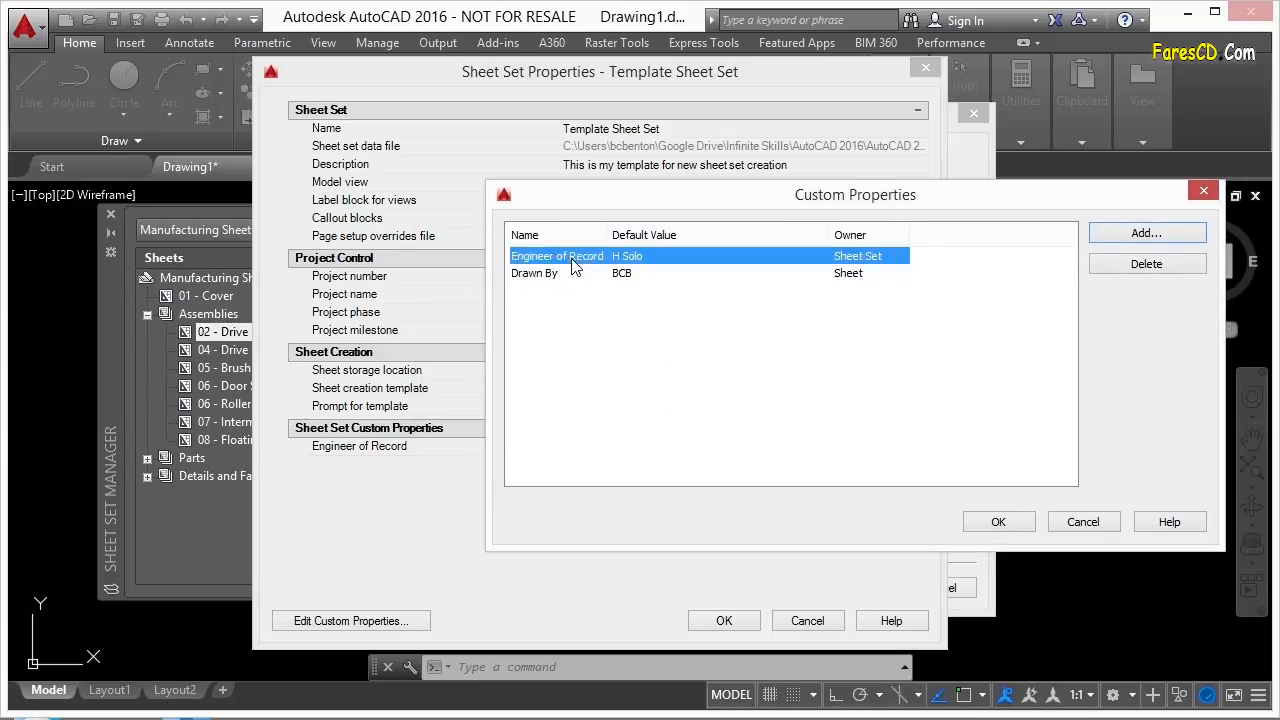
click(573, 277)
click(573, 258)
click(557, 277)
click(642, 260)
click(635, 275)
click(645, 257)
click(641, 275)
click(644, 255)
click(643, 272)
click(850, 256)
click(852, 275)
click(850, 257)
click(850, 274)
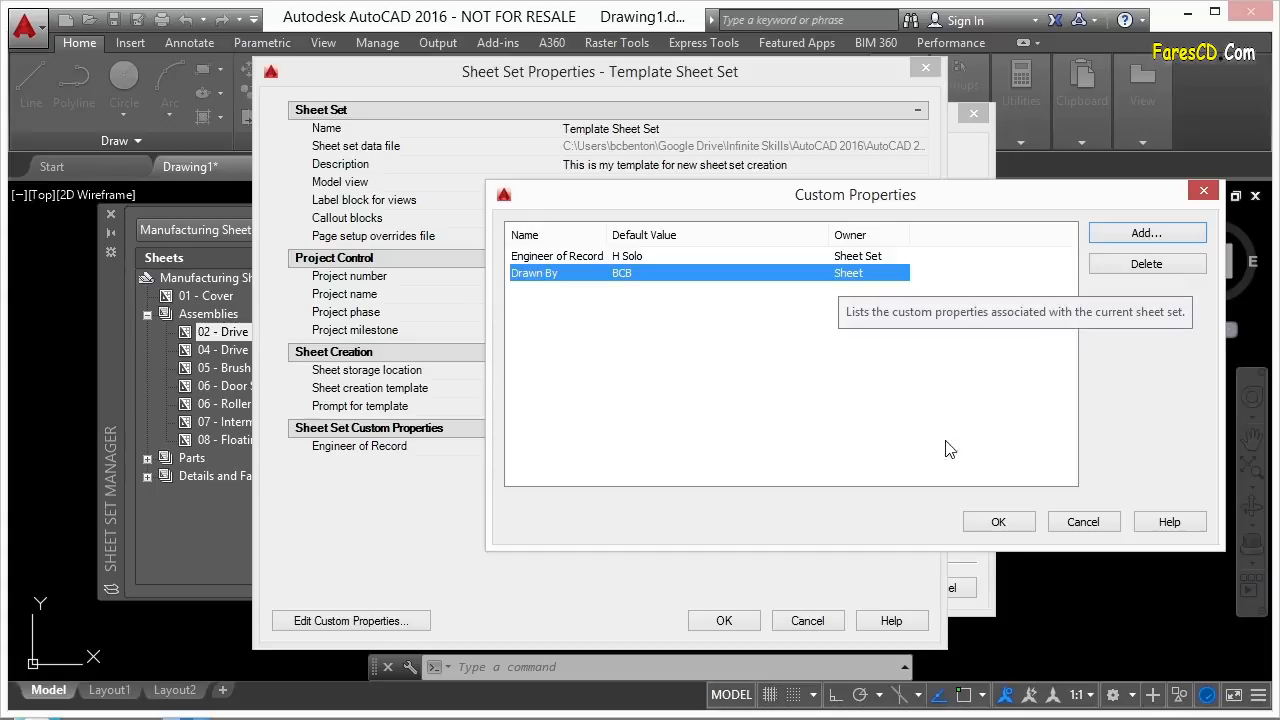
click(997, 523)
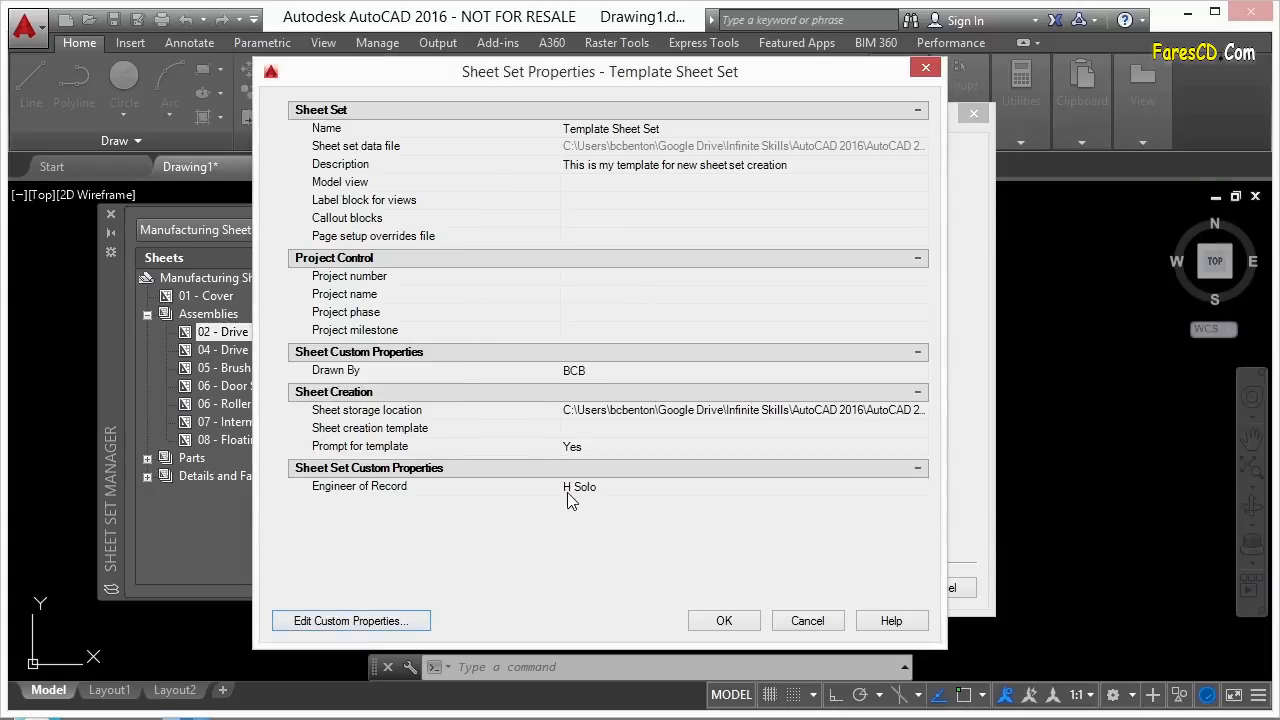
Review the Engineer of Record and Drawn By values, then reopen the Custom Properties list.
click(595, 487)
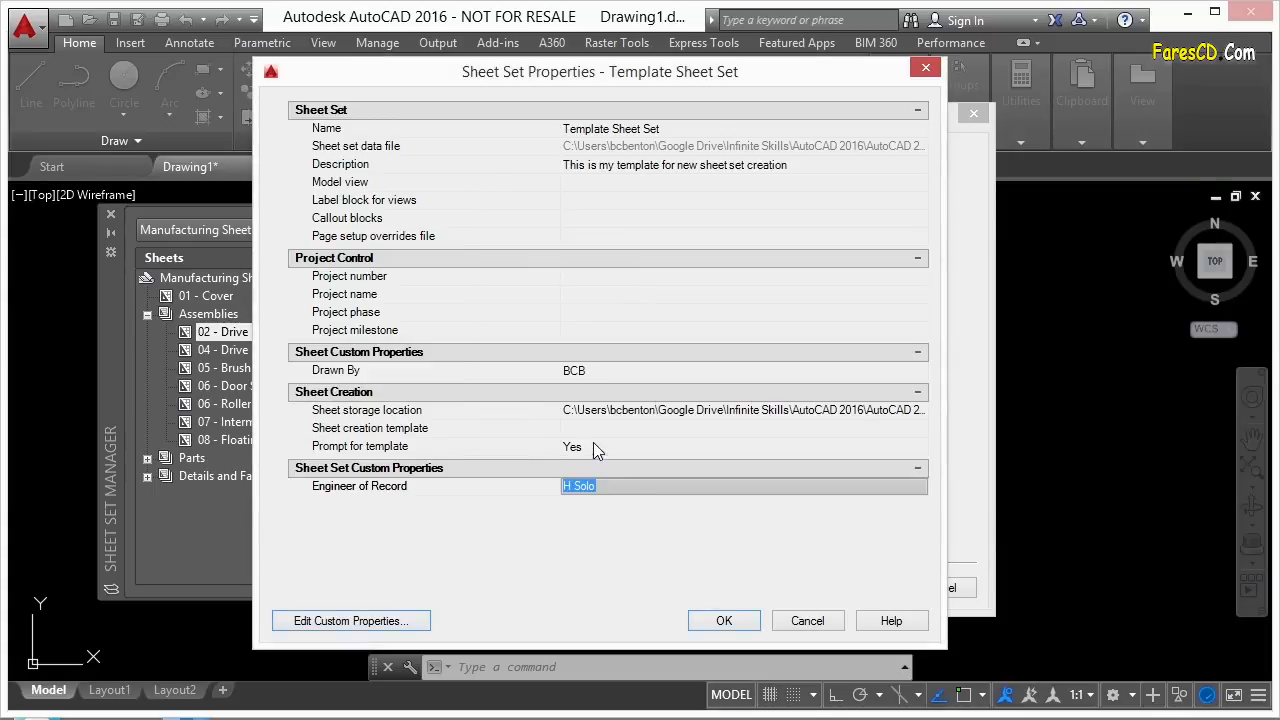
click(600, 370)
click(591, 488)
click(397, 374)
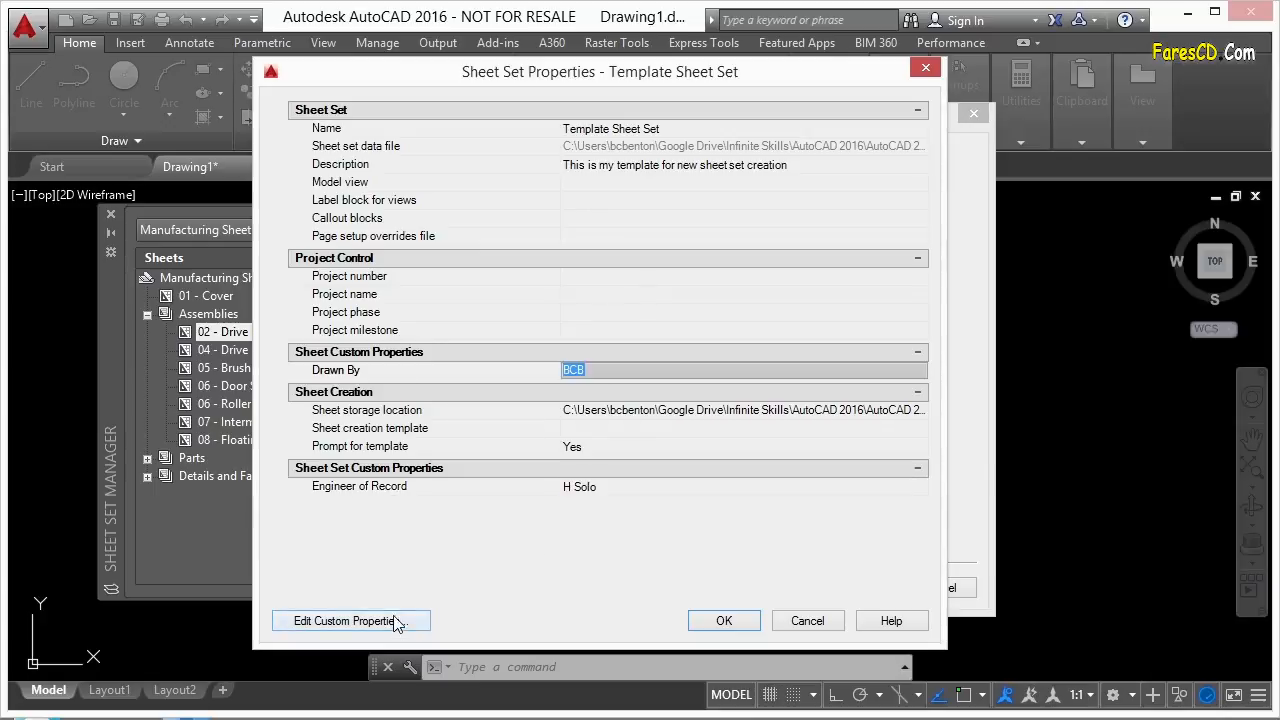
click(585, 490)
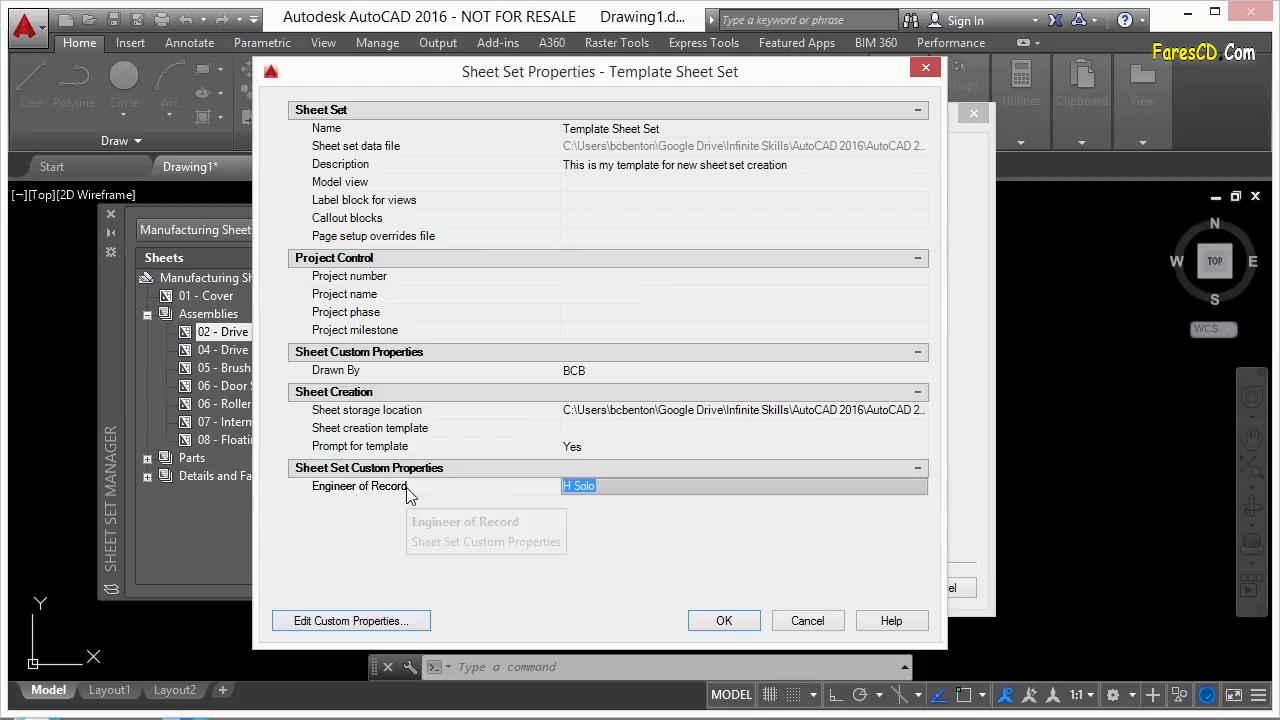
click(378, 622)
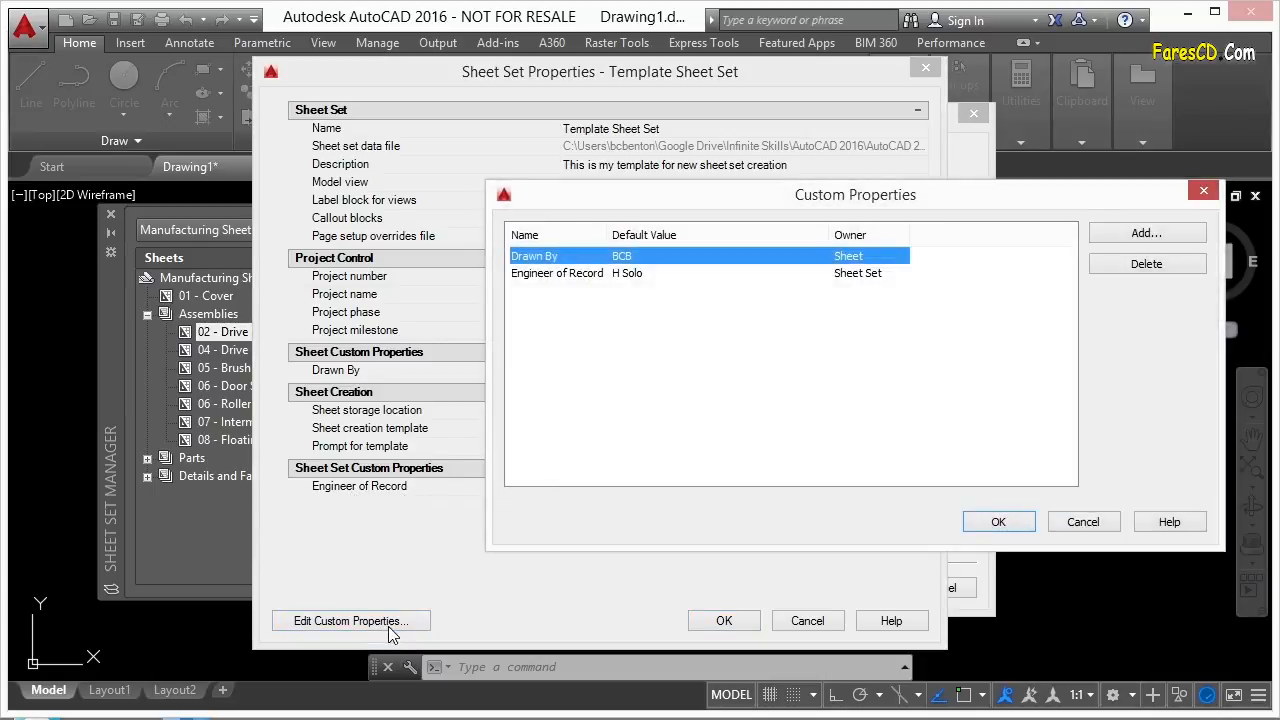
click(588, 276)
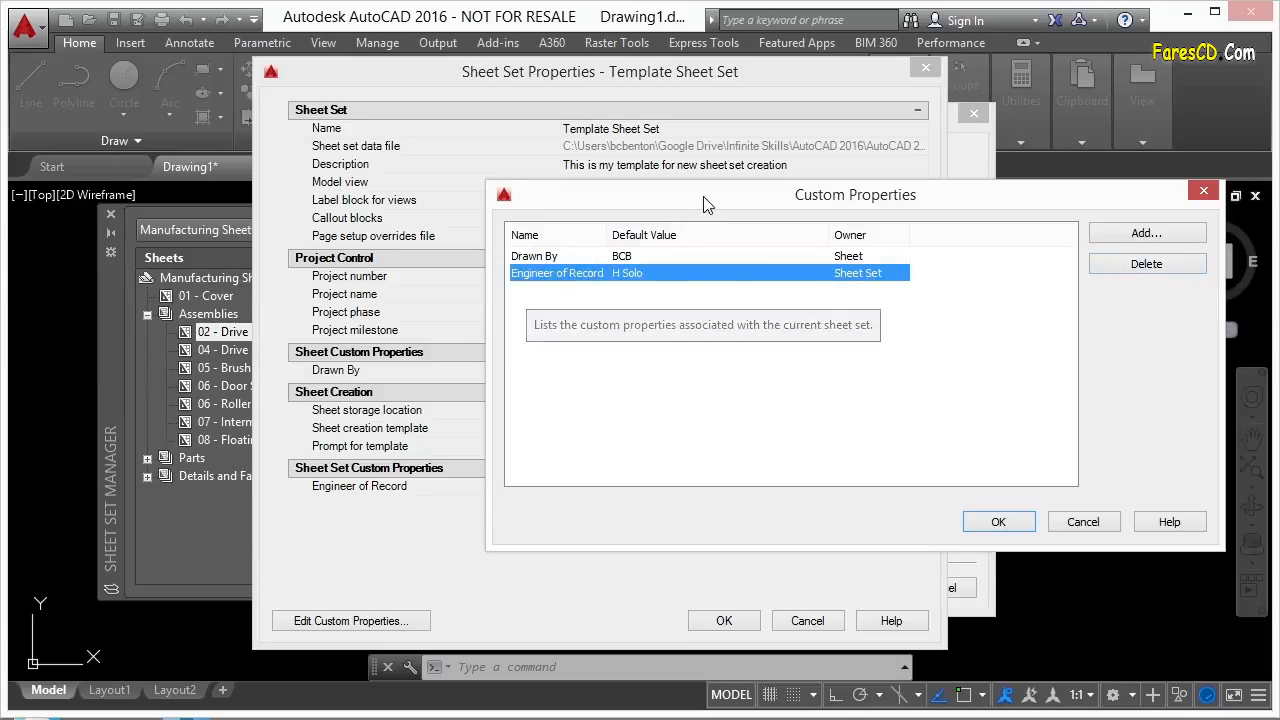
drag(705, 197, 647, 82)
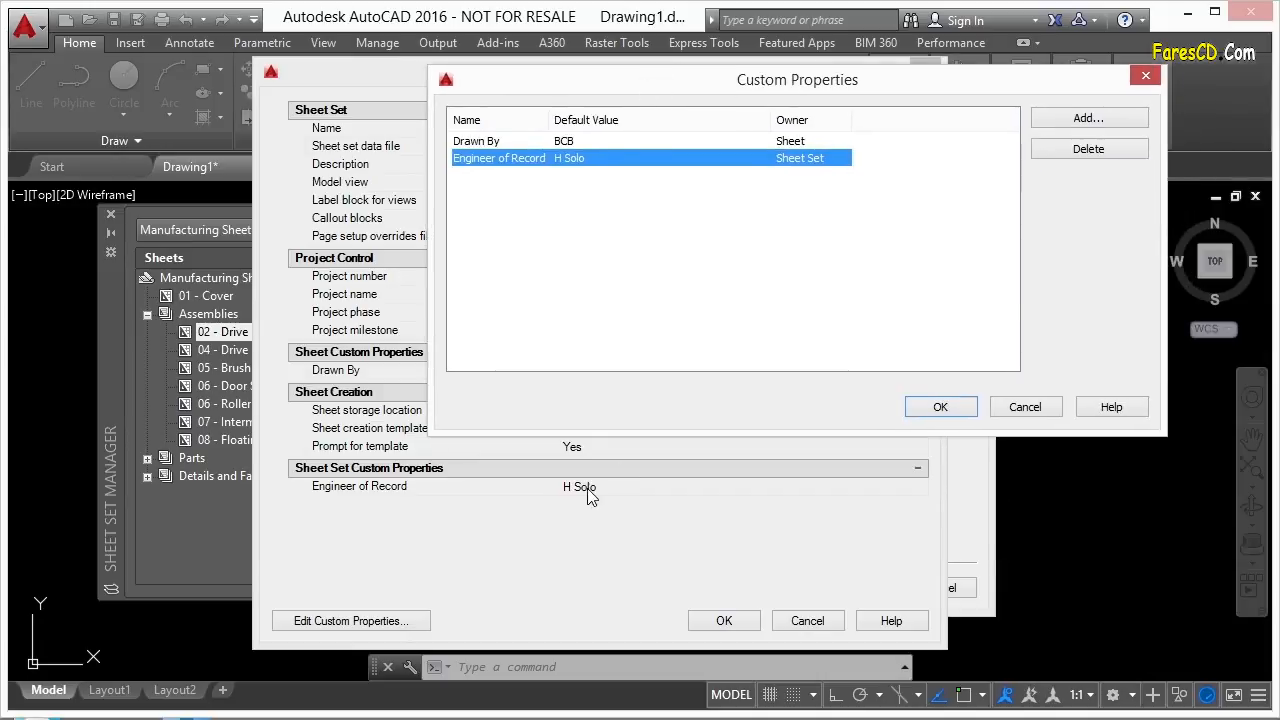
drag(765, 81, 733, 210)
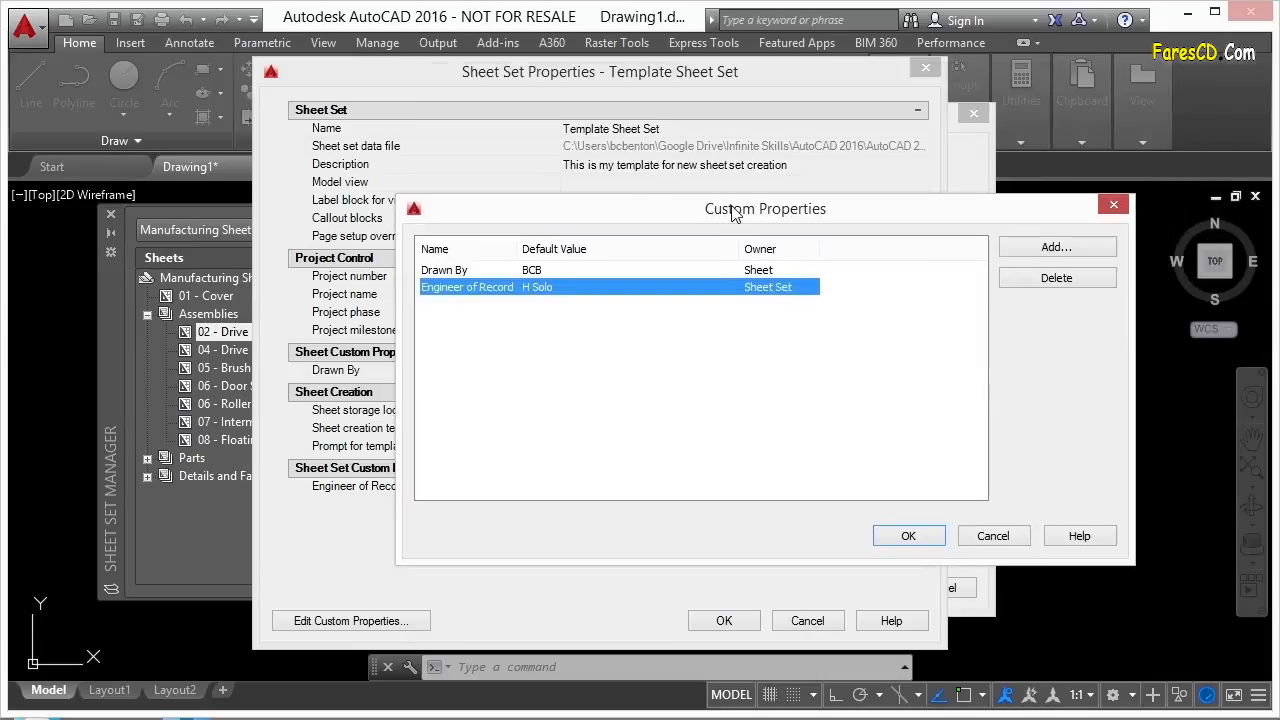
Add 'Checked By' owned by Sheet and 'Submittal Date' owned by Sheet Set.
click(1028, 248)
text(Checked By)
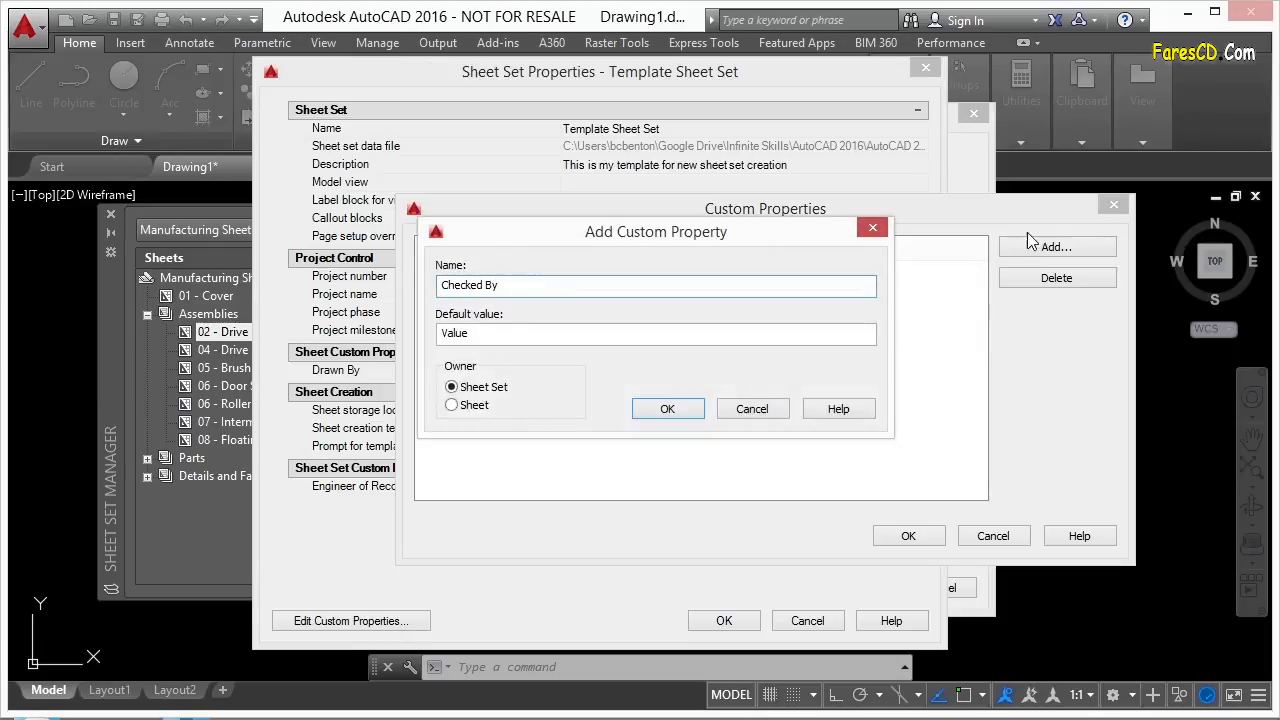
click(467, 407)
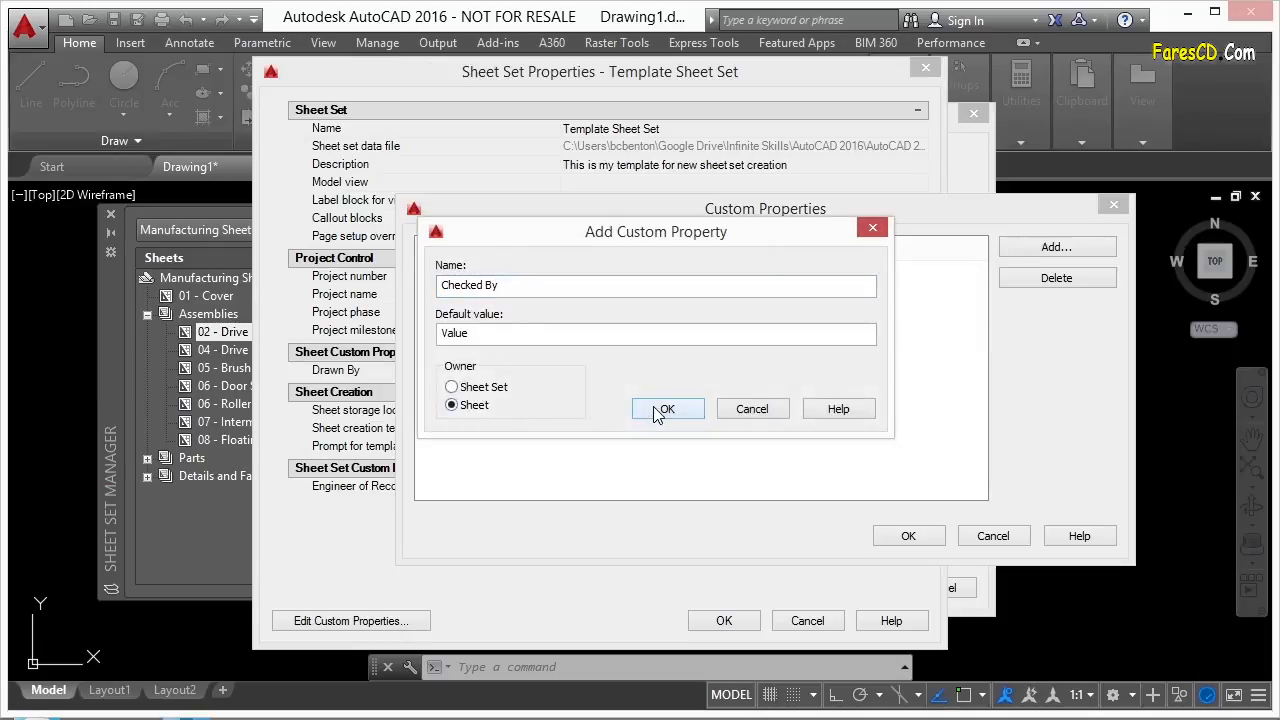
click(663, 410)
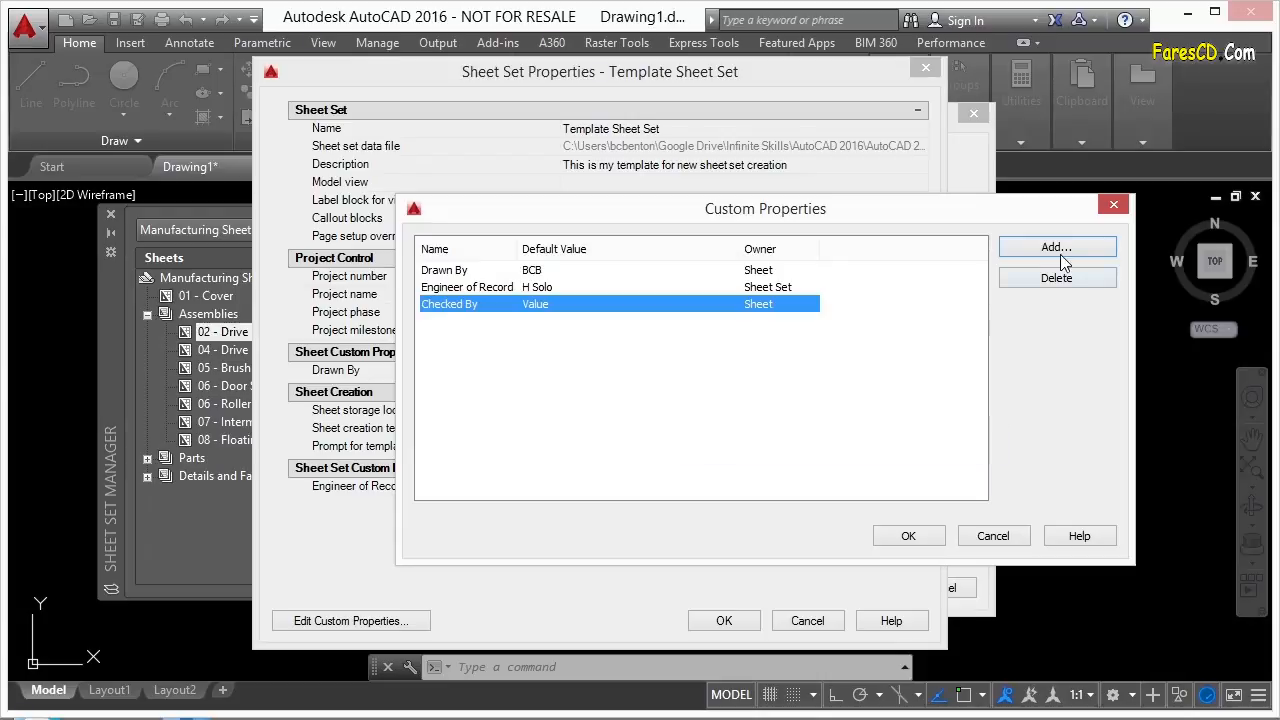
click(1056, 247)
text(Submittal Date)
click(490, 389)
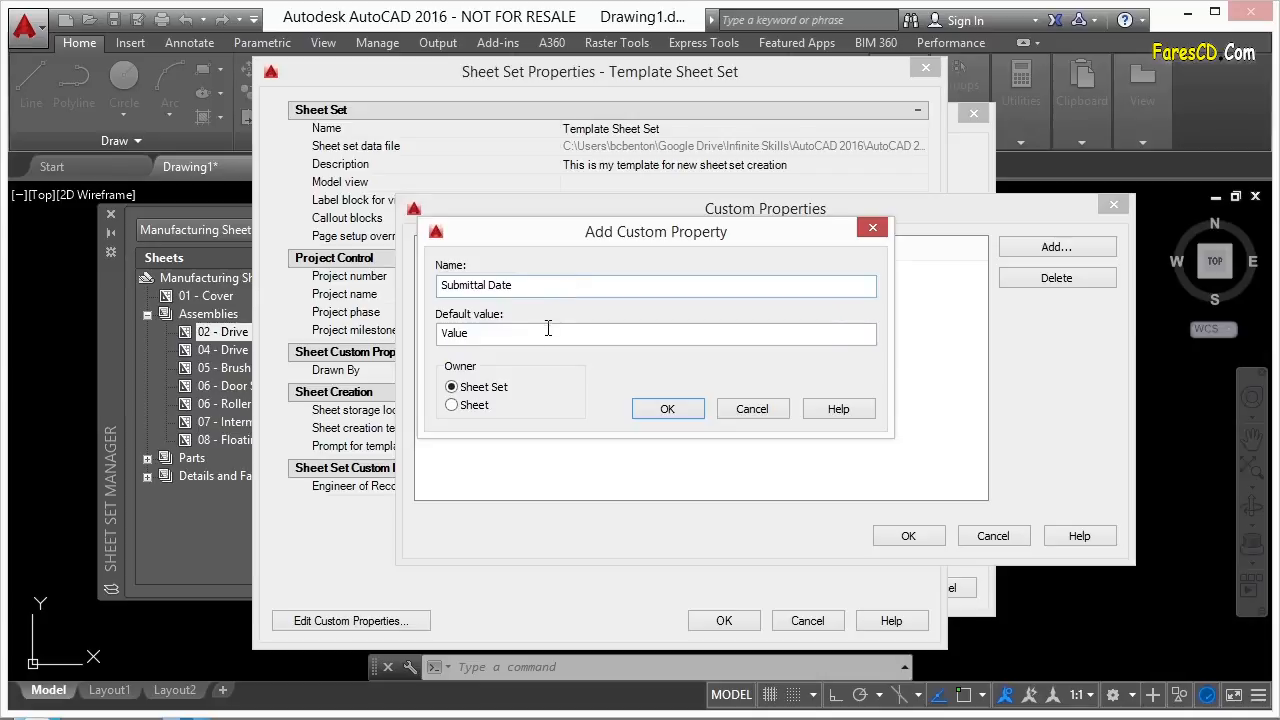
click(645, 407)
click(903, 535)
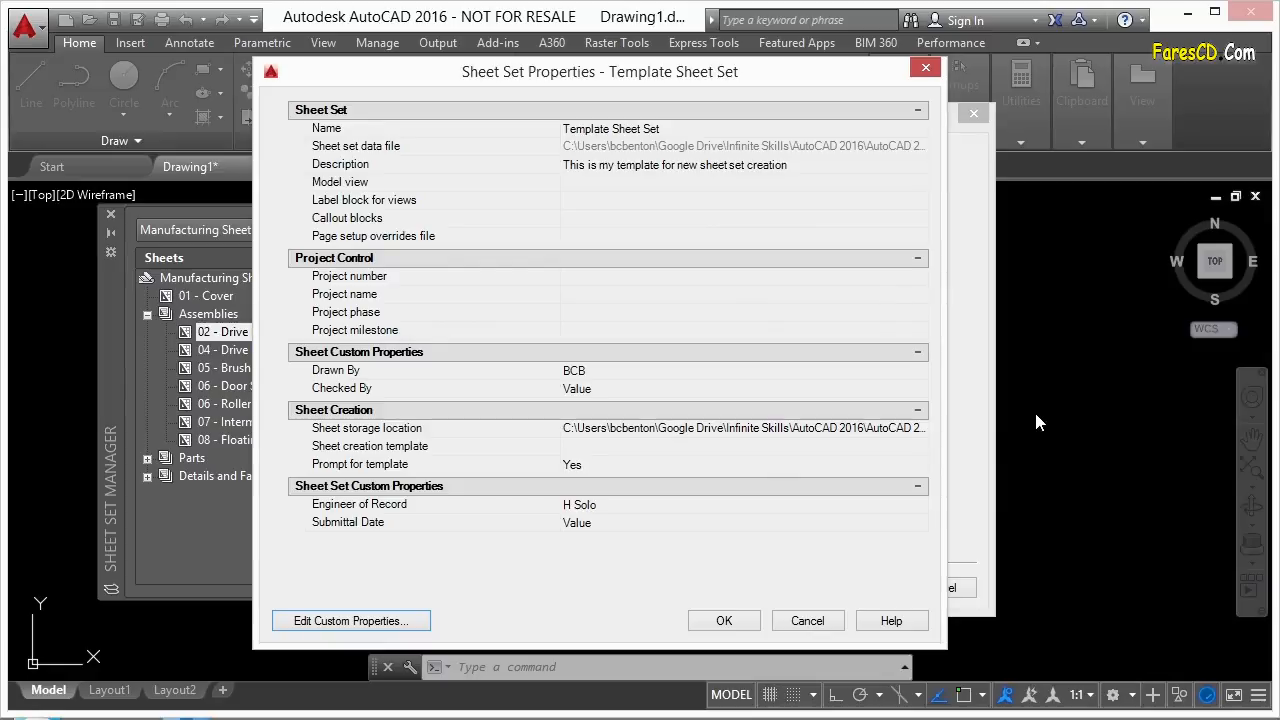
Reopen the sheet set's custom properties and add a sheet-set property Road A.
click(724, 621)
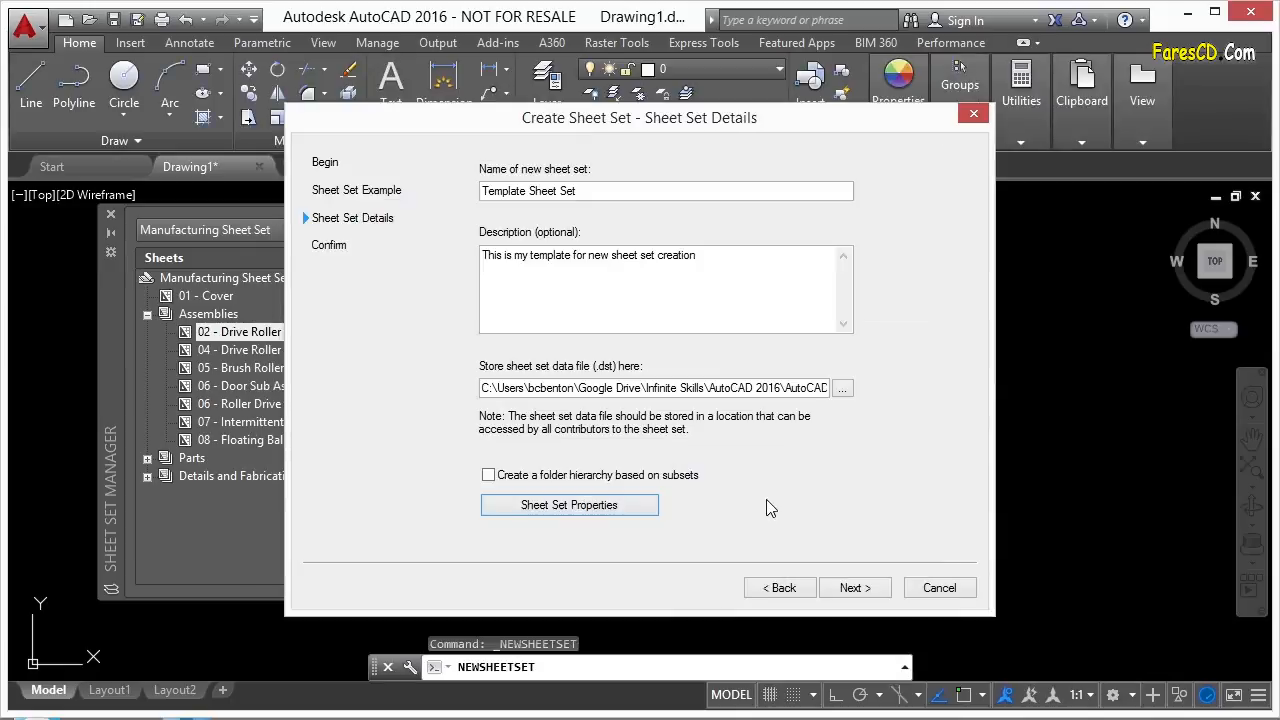
click(586, 508)
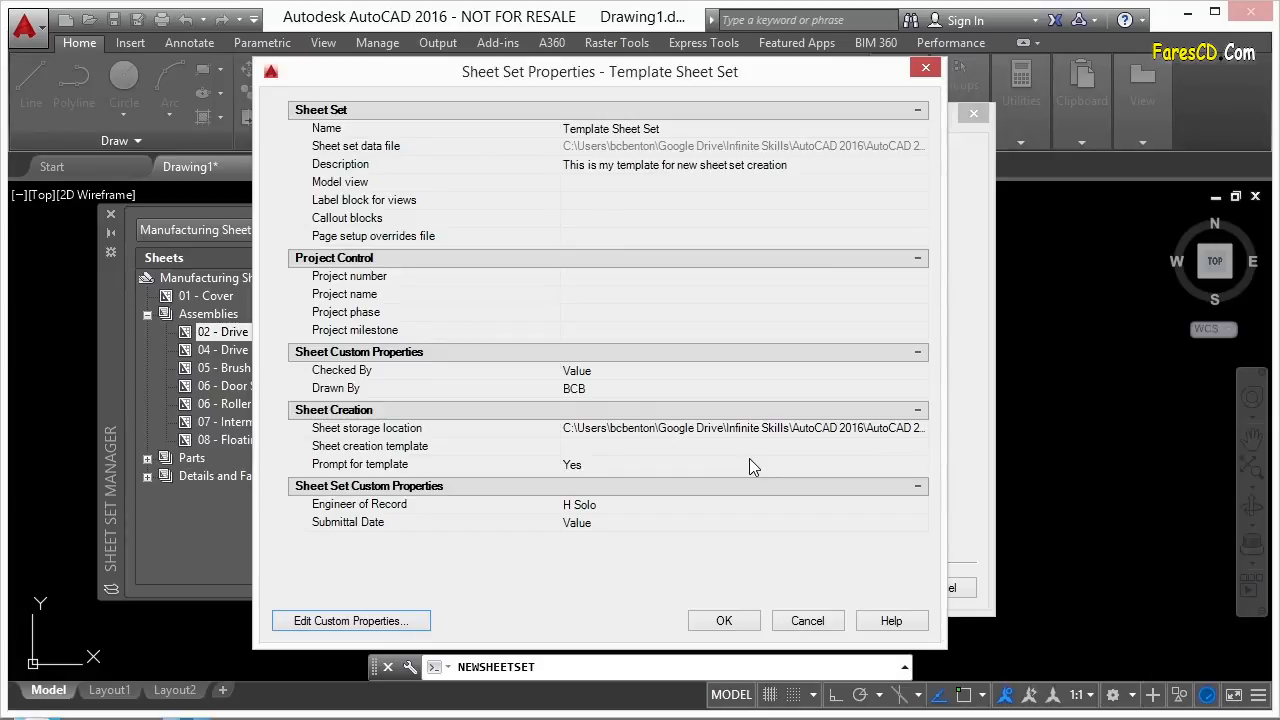
click(401, 624)
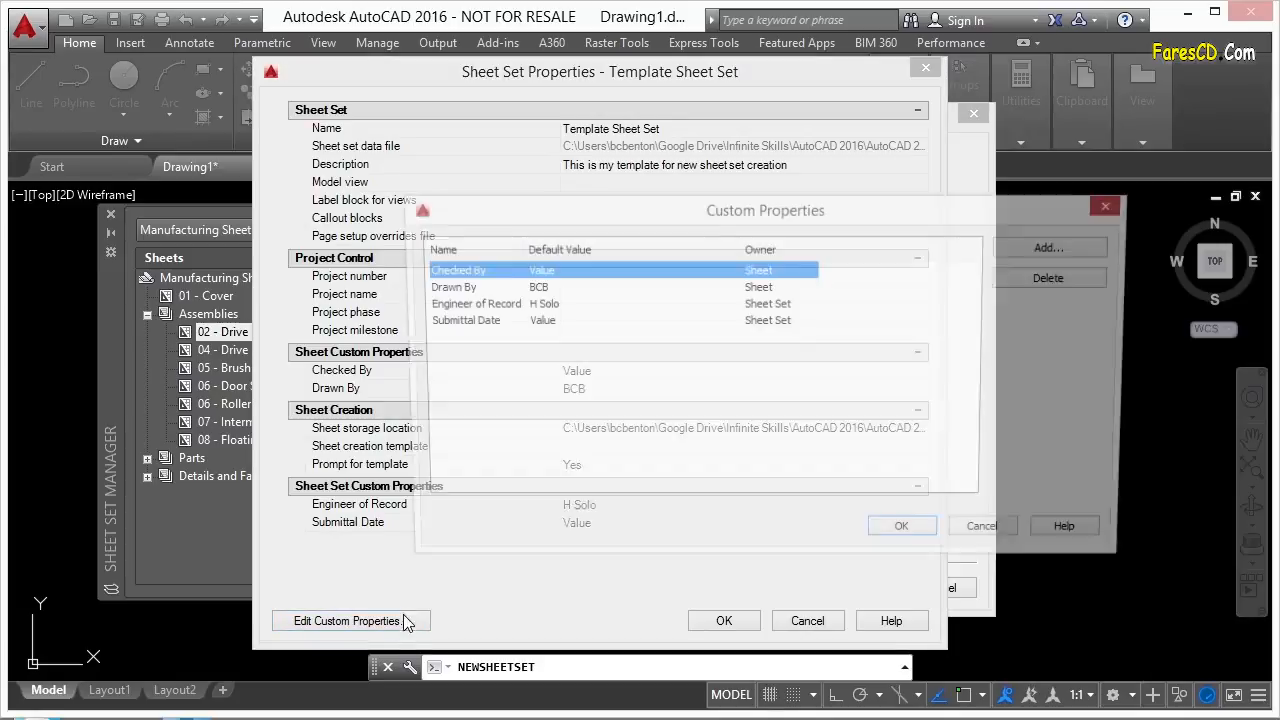
click(1070, 248)
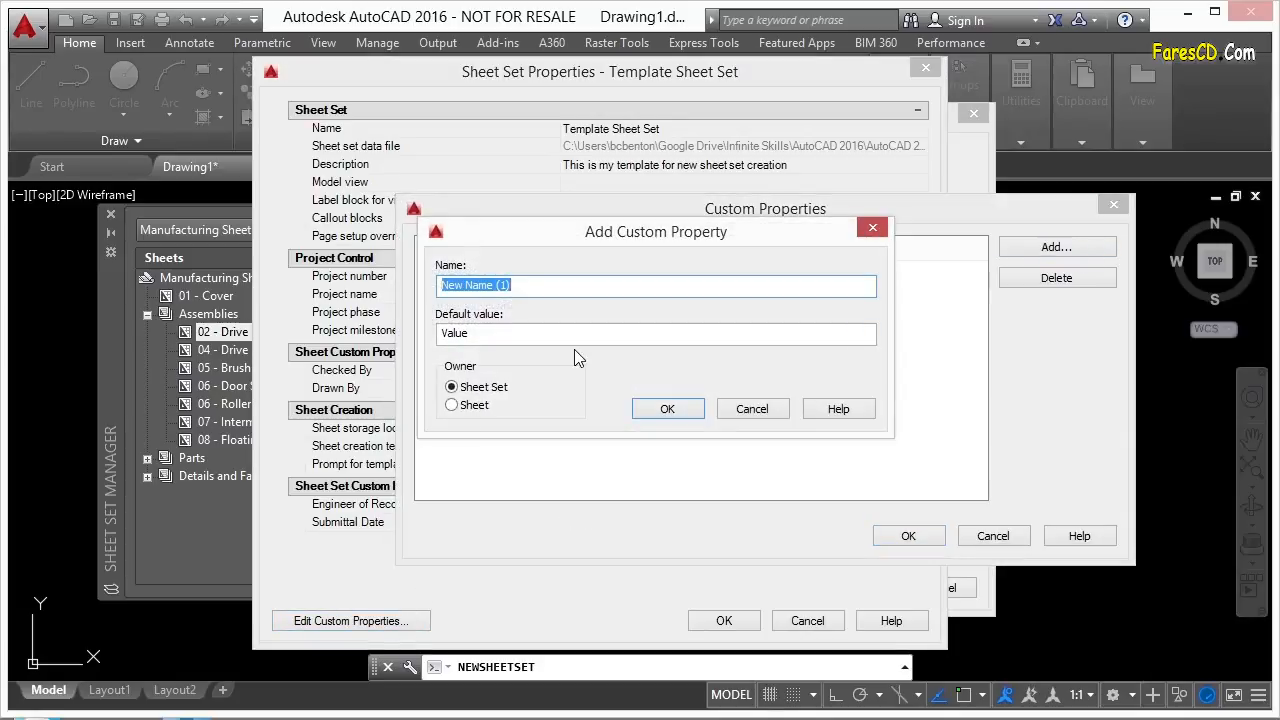
text(Road)
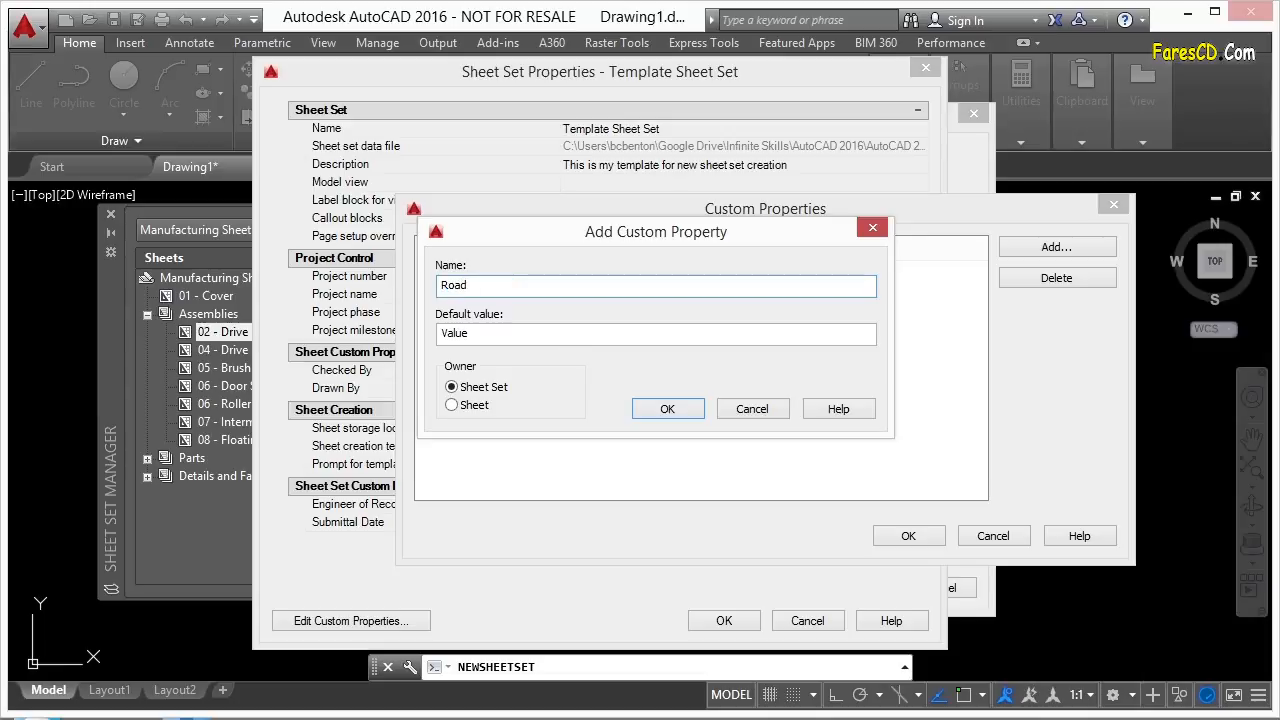
click(667, 409)
Add sheet-set properties Road B and Road C, then close both property dialogs.
click(1056, 246)
text(Road B)
click(690, 410)
click(1054, 246)
text(Road C)
click(668, 409)
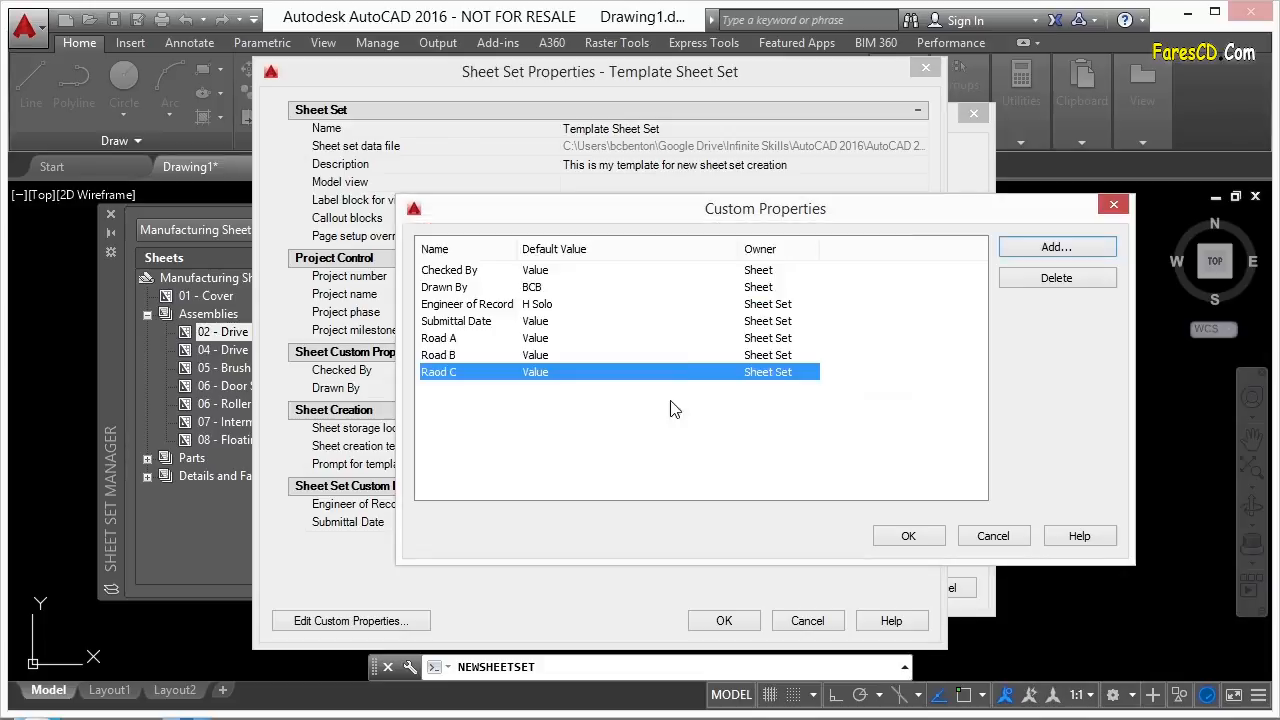
click(903, 538)
click(728, 621)
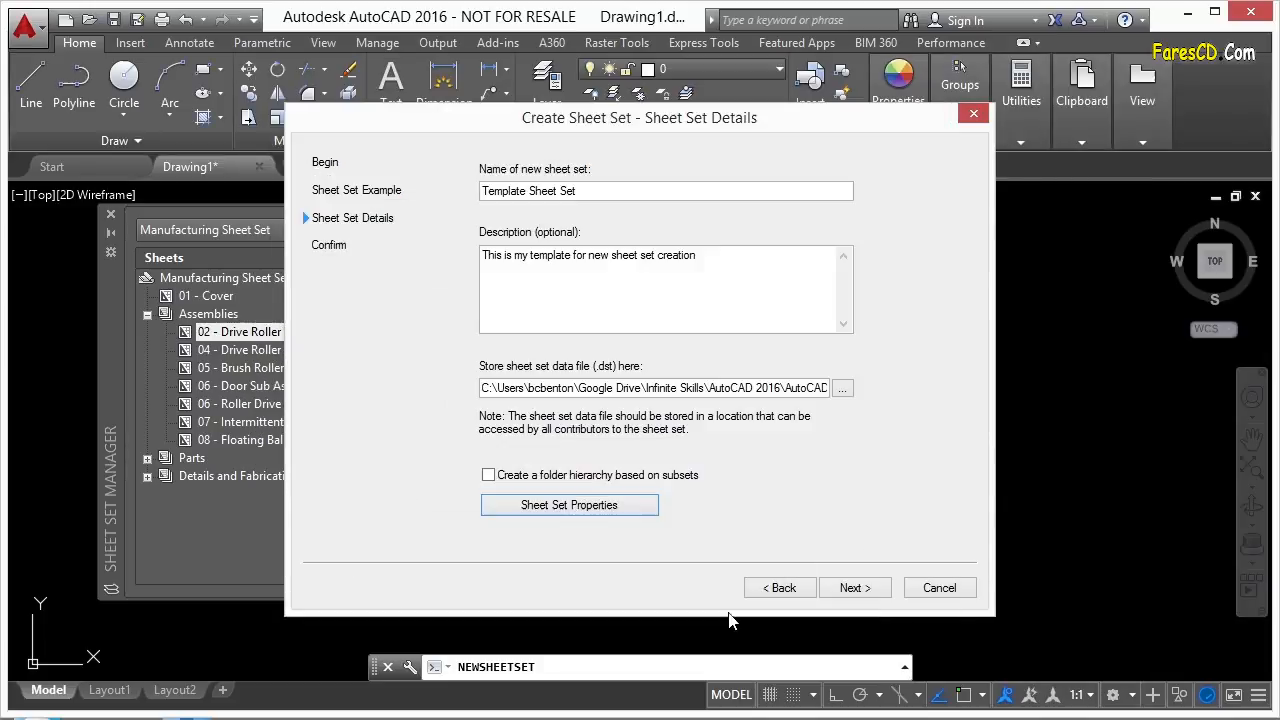
Finish the Create Sheet Set wizard to create Template Sheet Set.
click(870, 591)
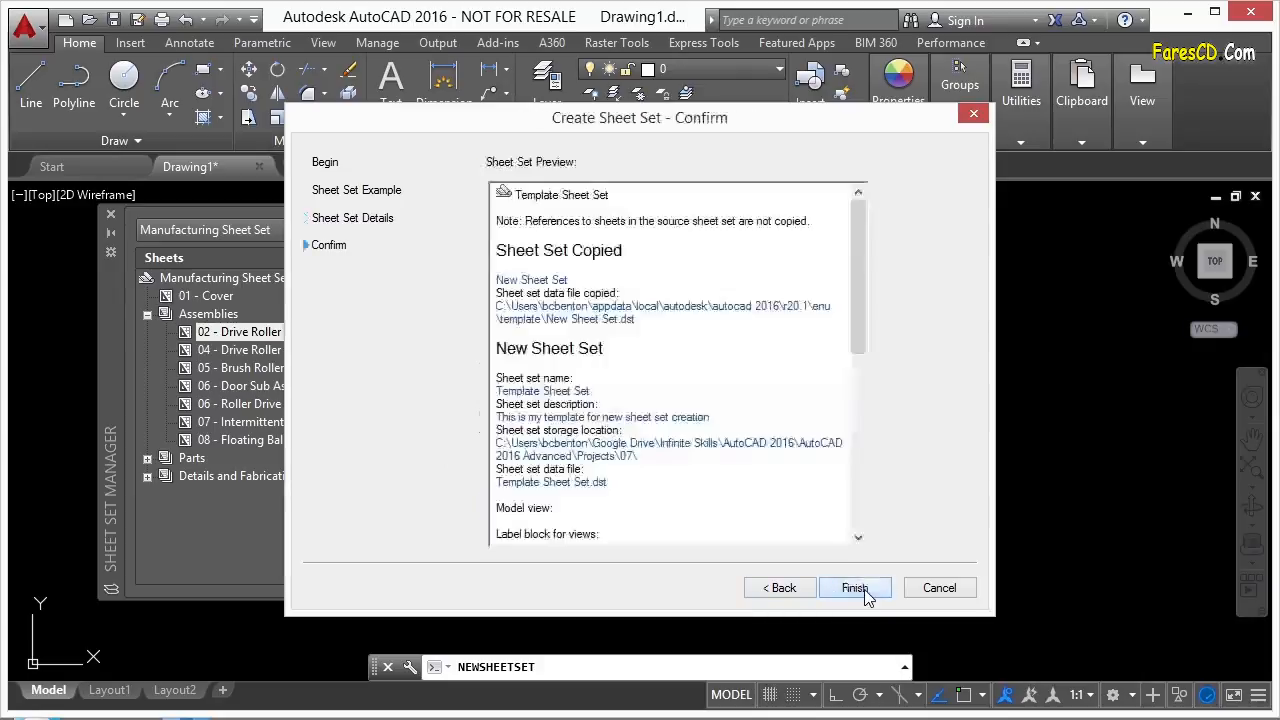
mouse_move(854, 287)
mouse_down()
mouse_move(869, 352)
mouse_move(866, 272)
mouse_up()
click(856, 588)
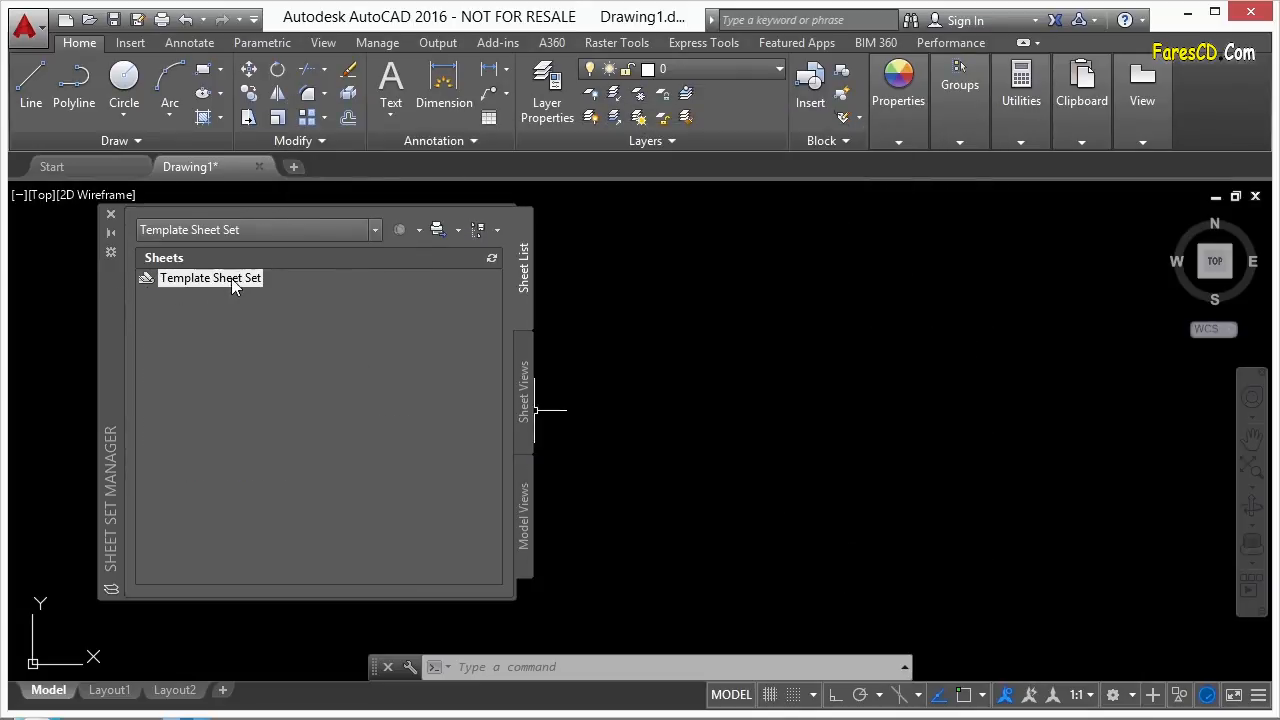
Open Template Sheet Set's Properties from its Sheet Set Manager context menu.
right_click(231, 278)
click(196, 286)
right_click(204, 283)
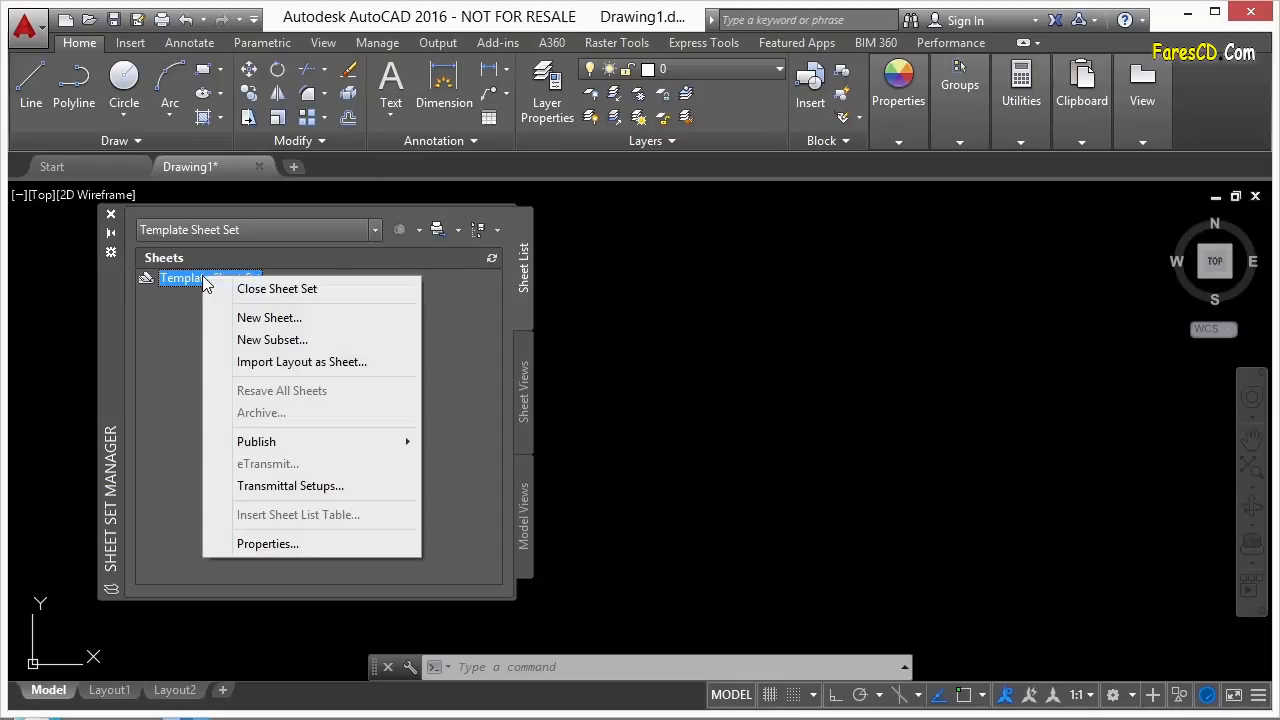
click(268, 544)
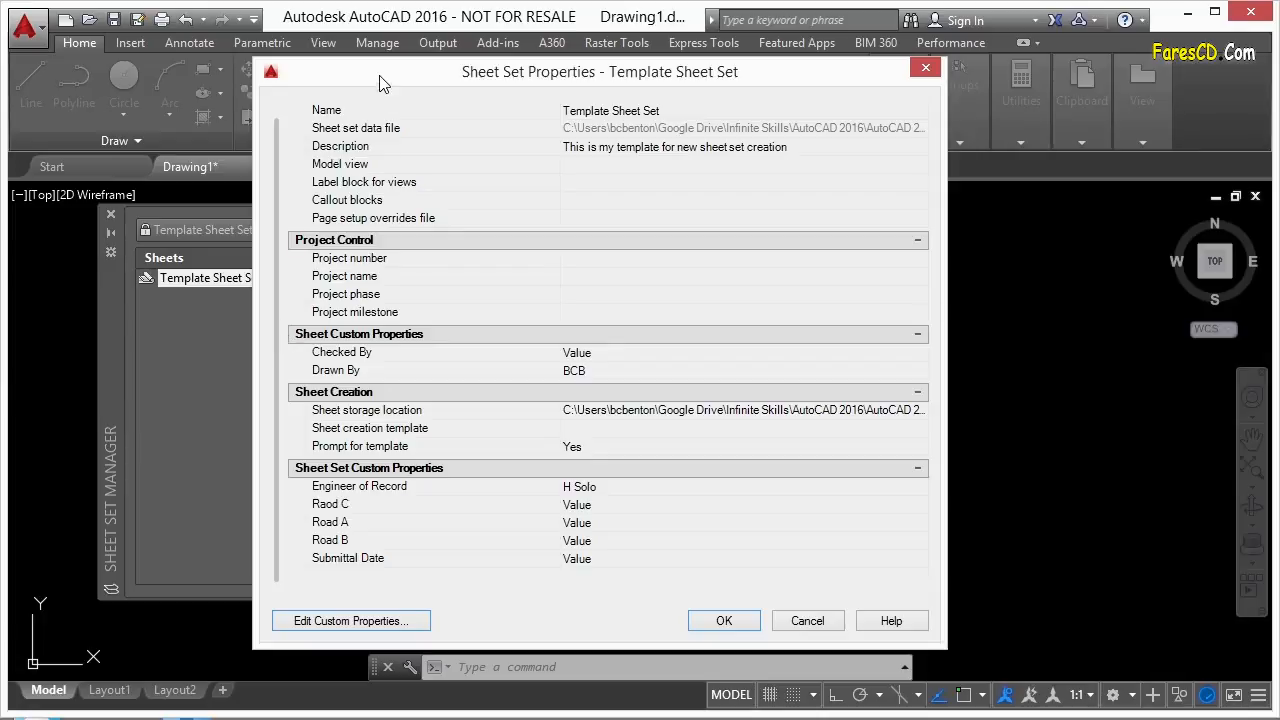
Enter road values Blue Street for Road A, Red Avenue for Raod C, Flower Lane for Road B.
drag(379, 77, 359, 60)
drag(918, 620, 933, 640)
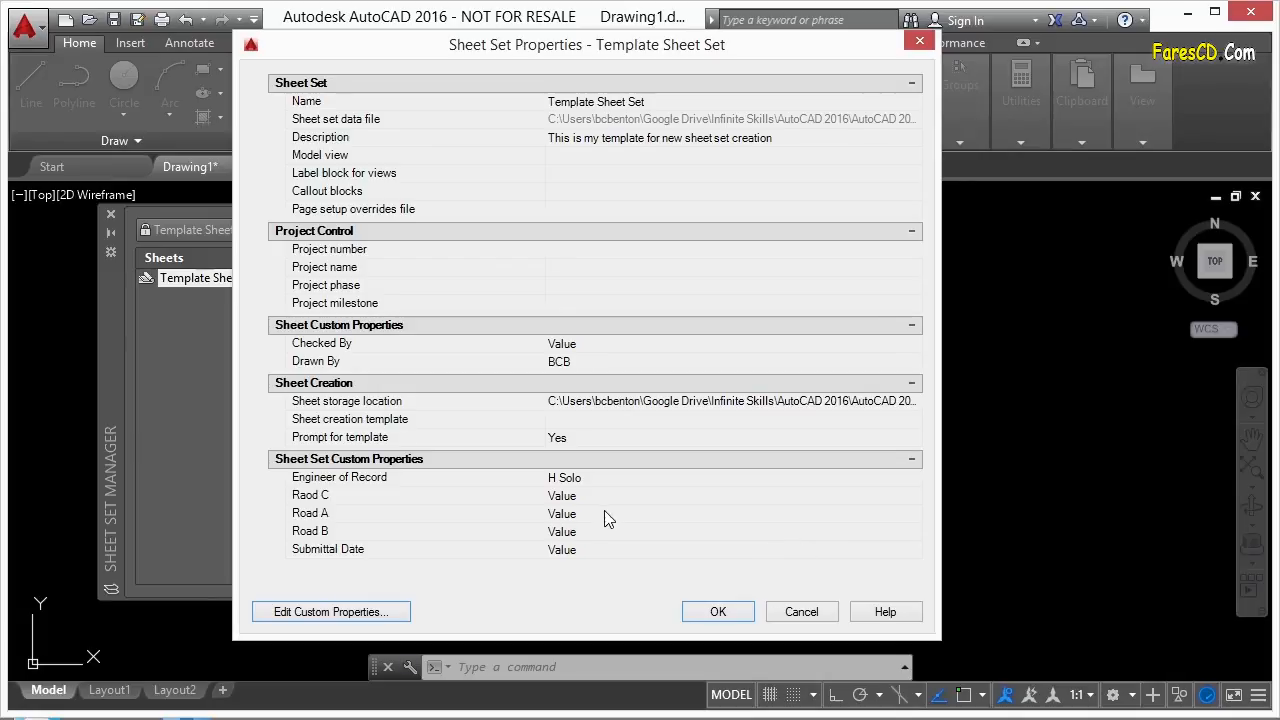
click(338, 514)
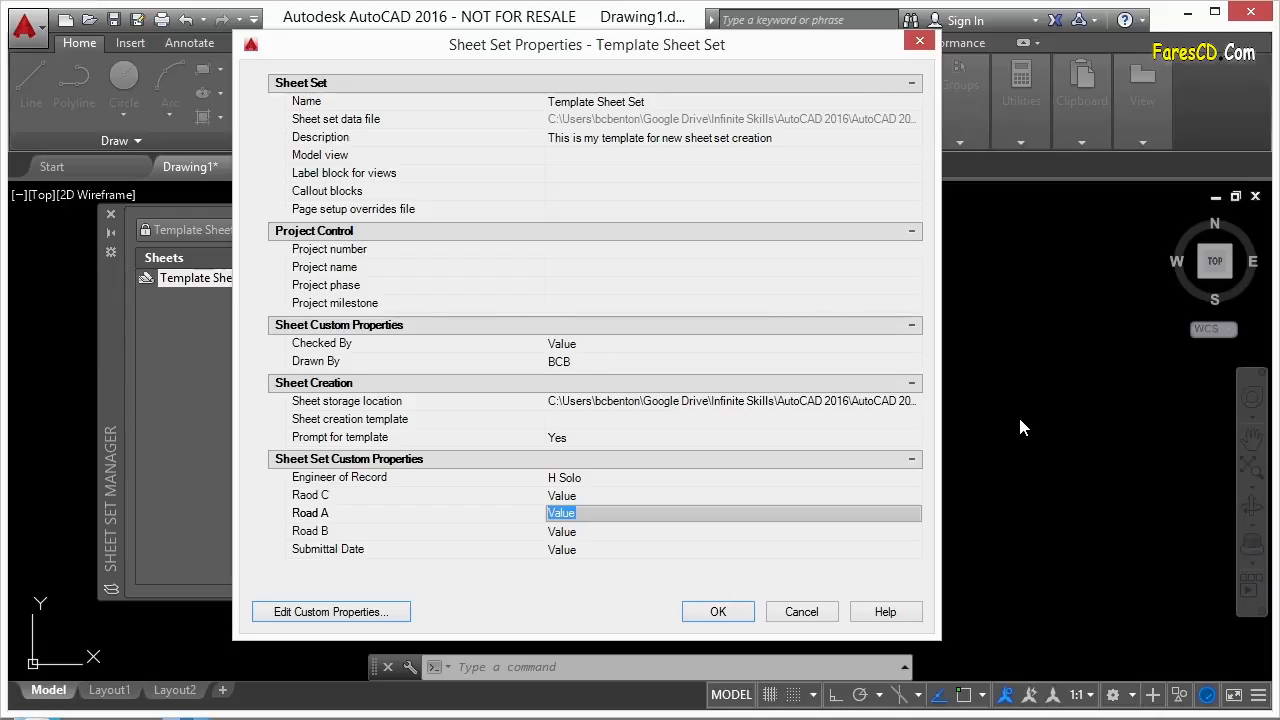
text(BLue Street)
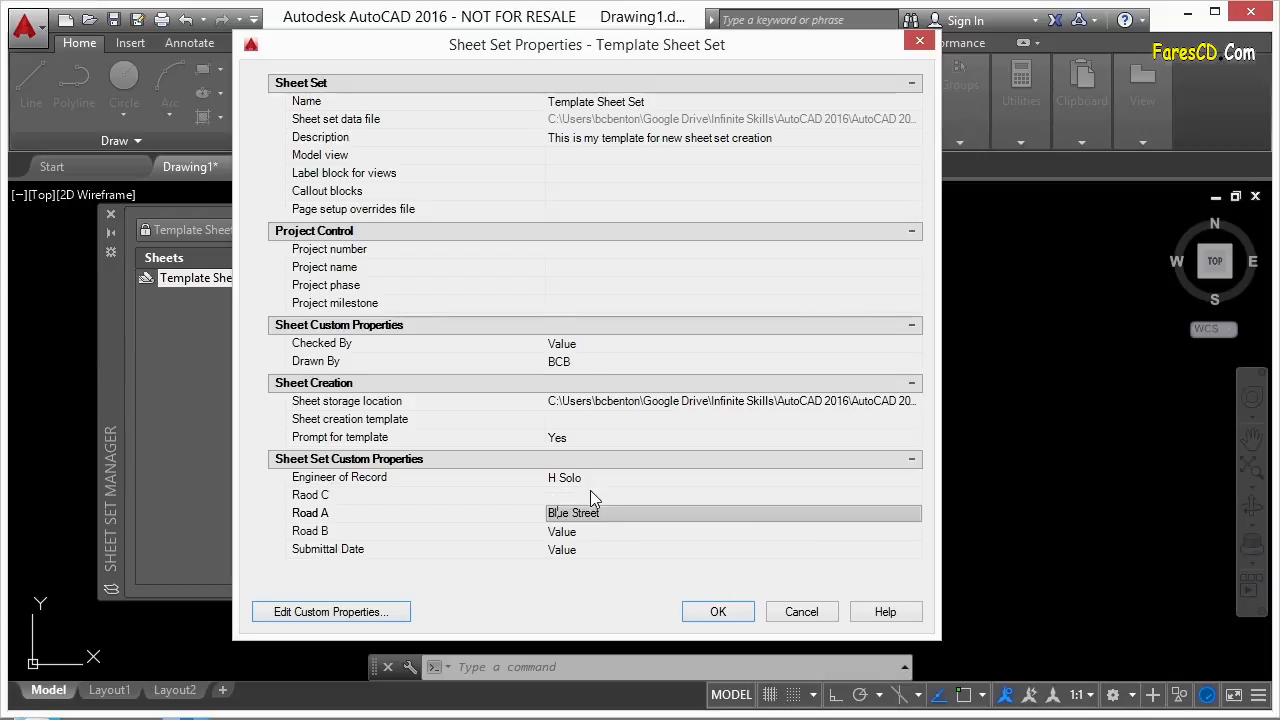
click(590, 495)
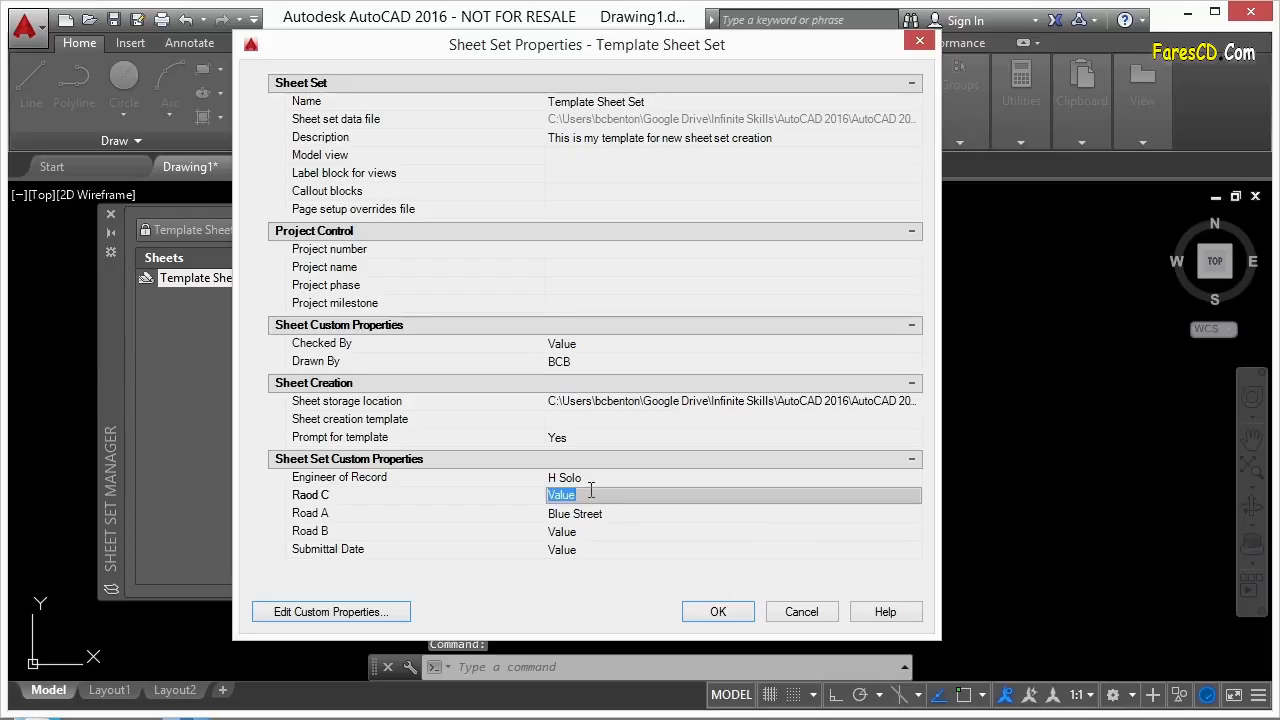
text(Red Avenue)
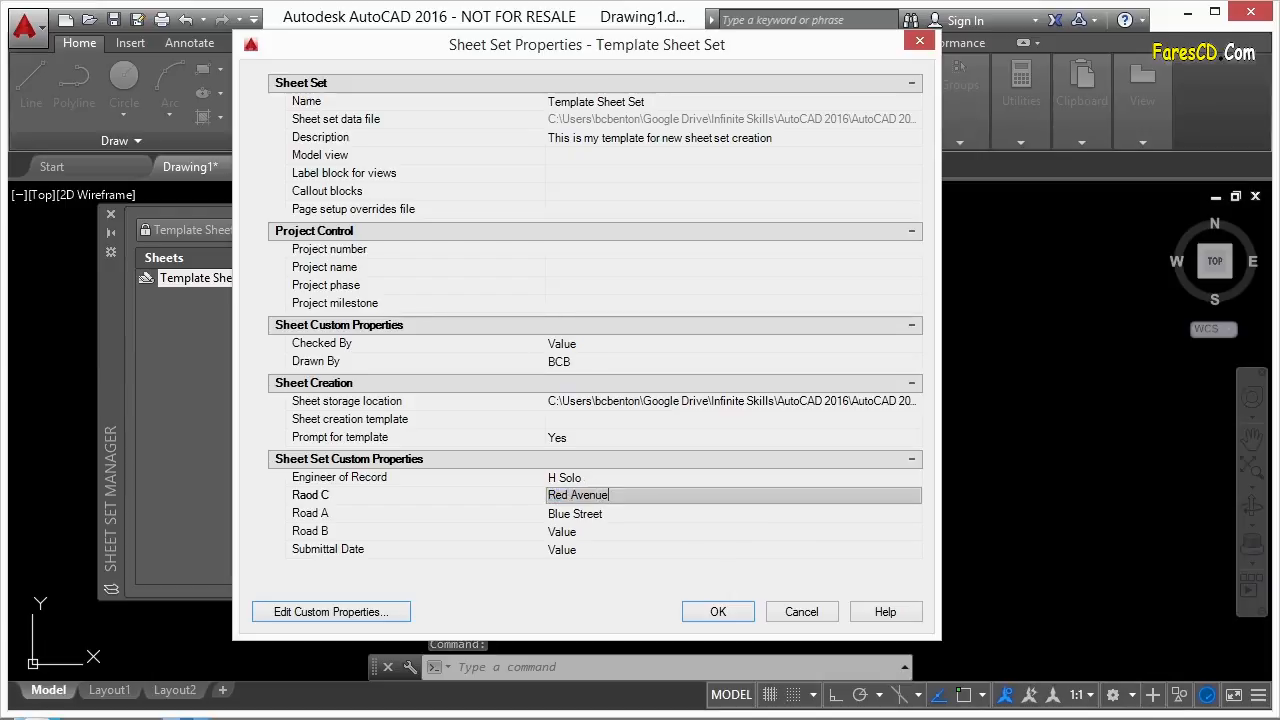
click(576, 533)
text(Flower Lane)
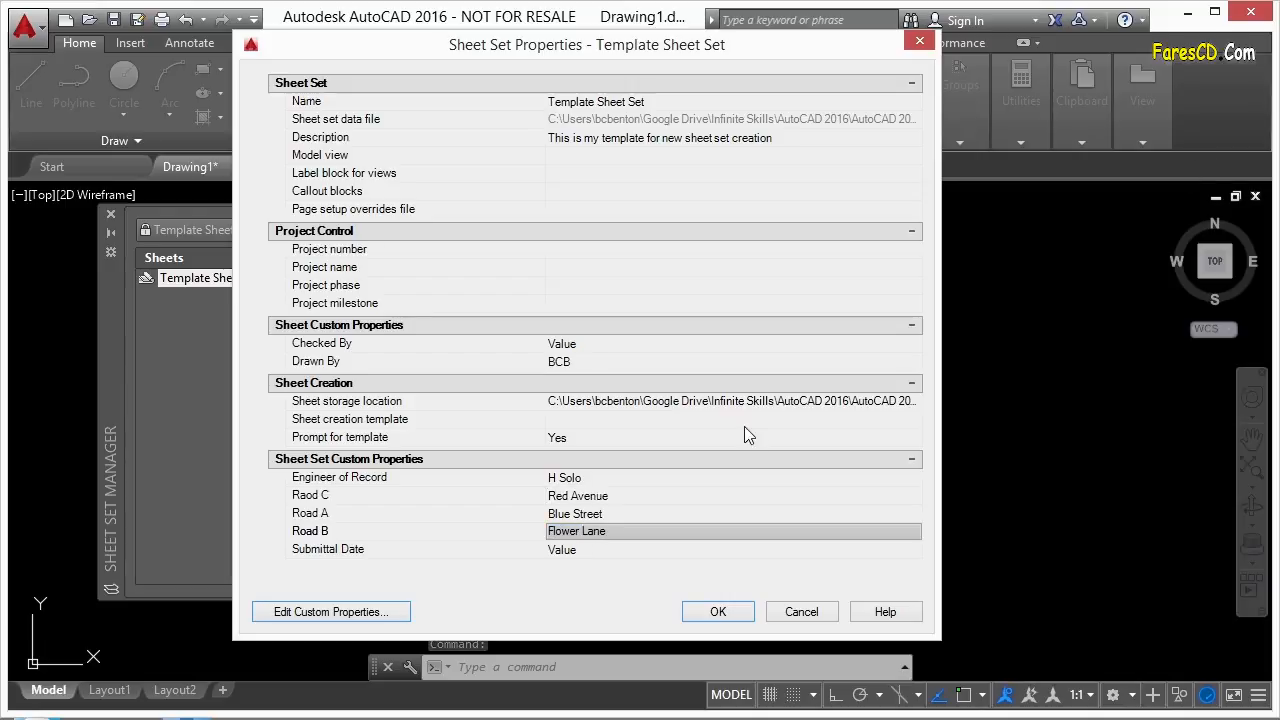
click(718, 612)
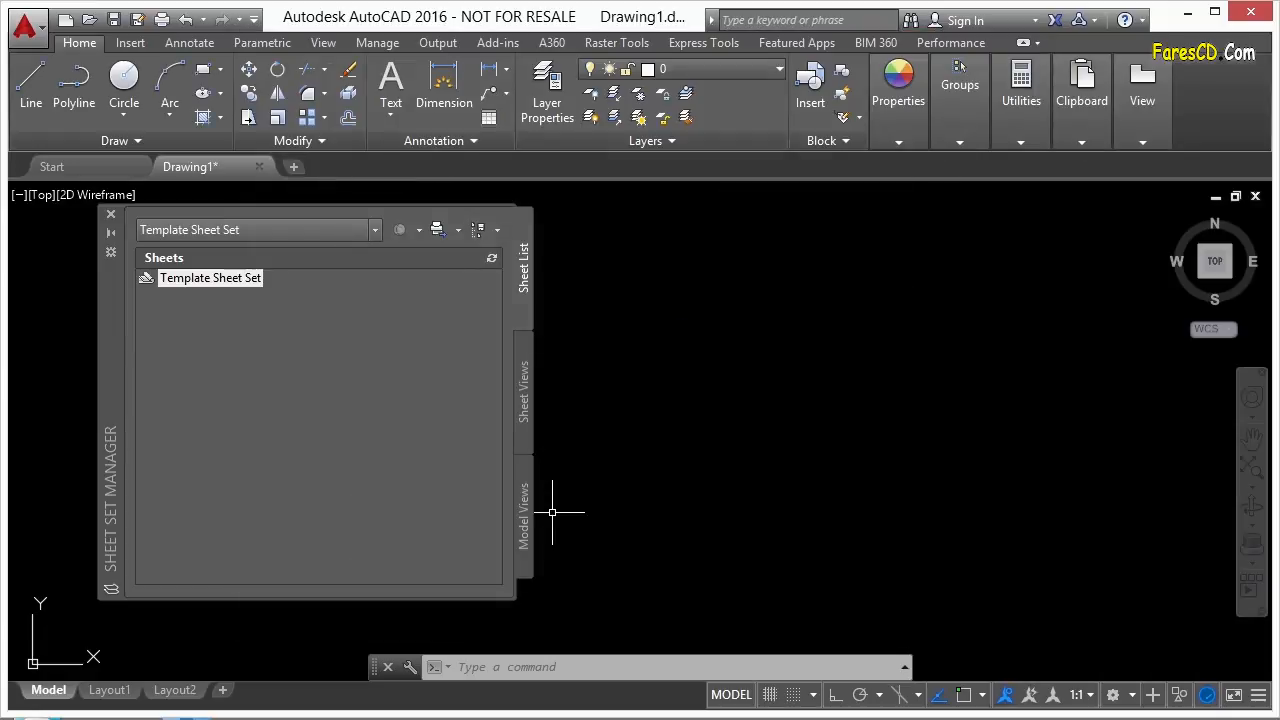